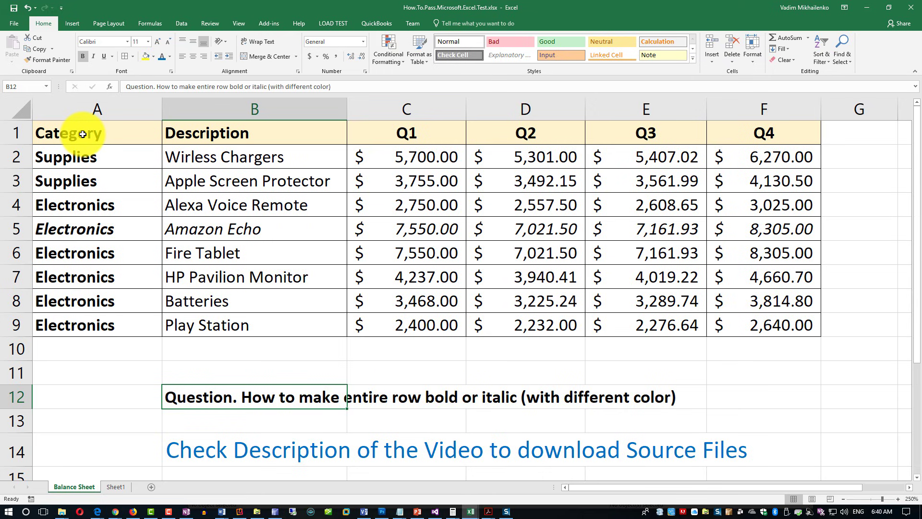
left_click(76, 108)
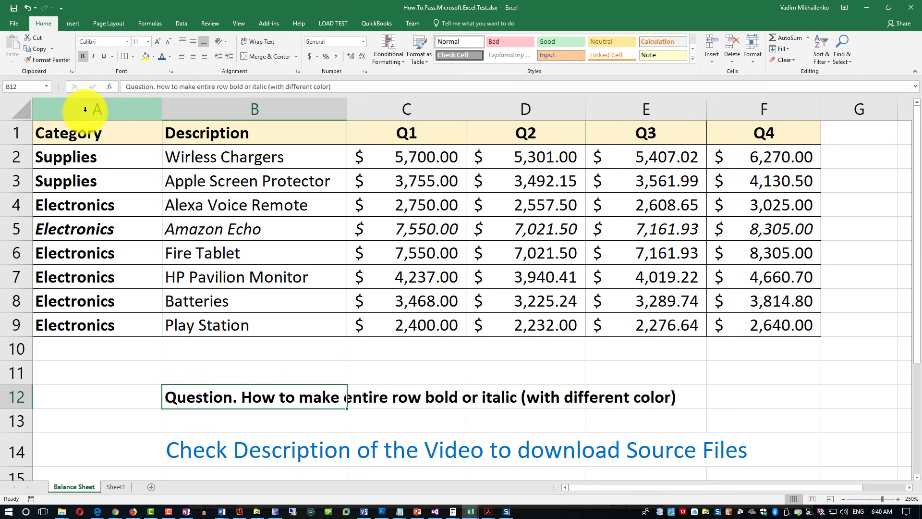
left_click_drag(162, 108, 790, 179)
left_click_drag(17, 135, 24, 323)
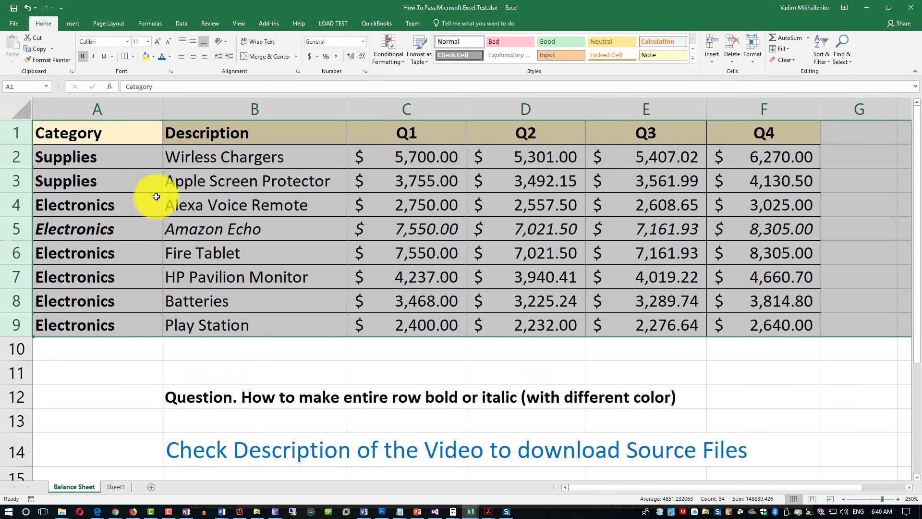
left_click(132, 107)
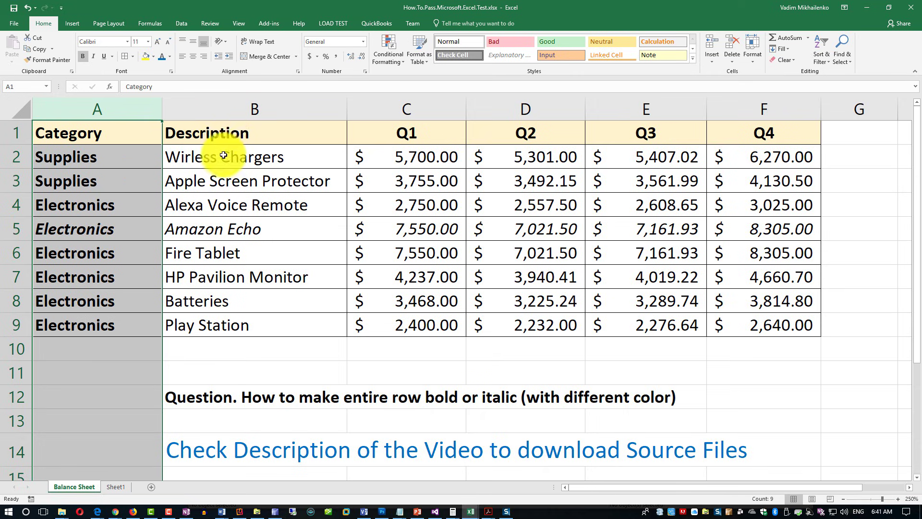
left_click_drag(230, 158, 243, 323)
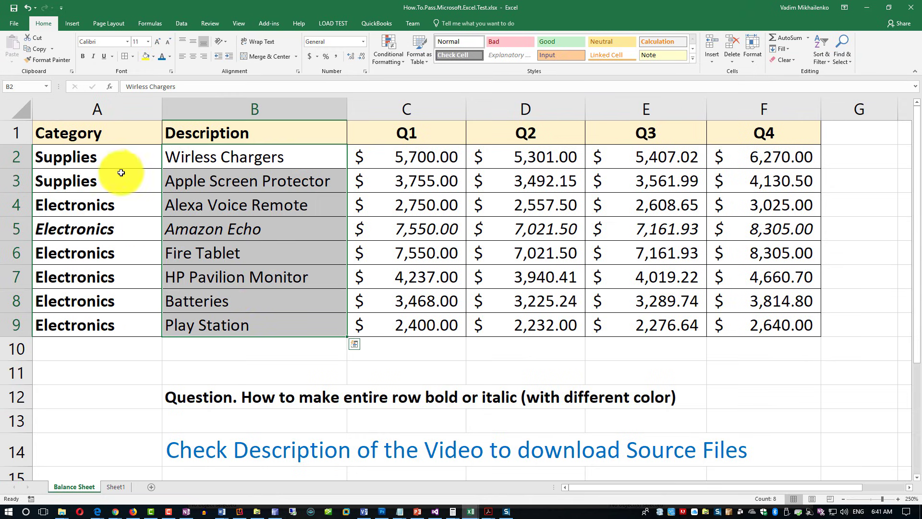
left_click_drag(109, 158, 123, 318)
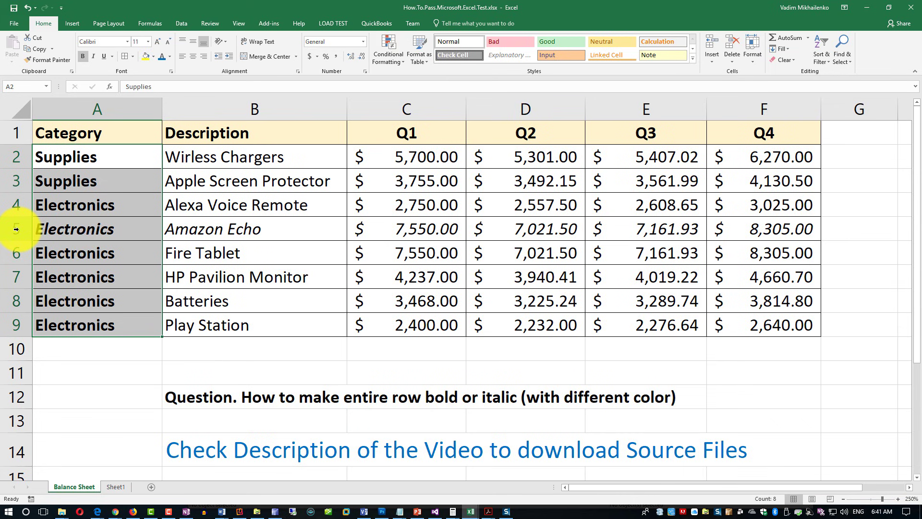
Step: Format the Amazon Echo row, cells A5:F5, as both bold and italic
left_click(16, 229)
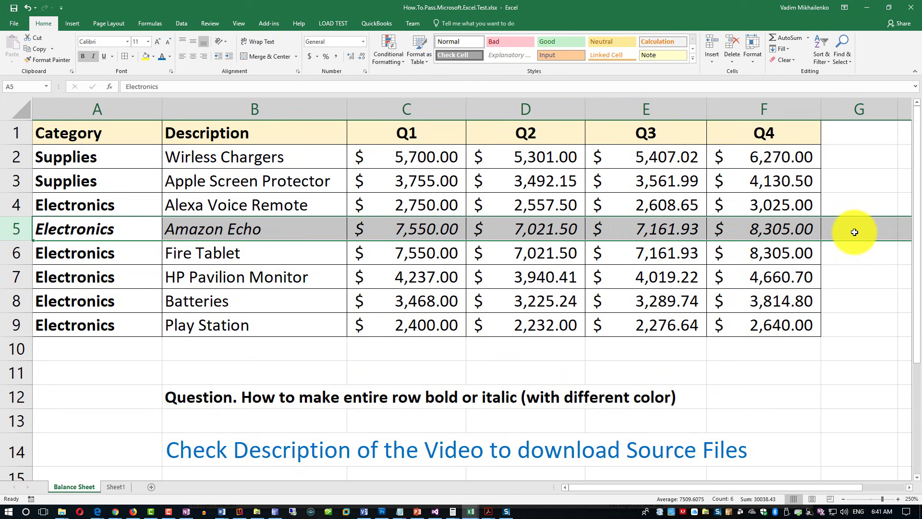
left_click_drag(793, 231, 85, 226)
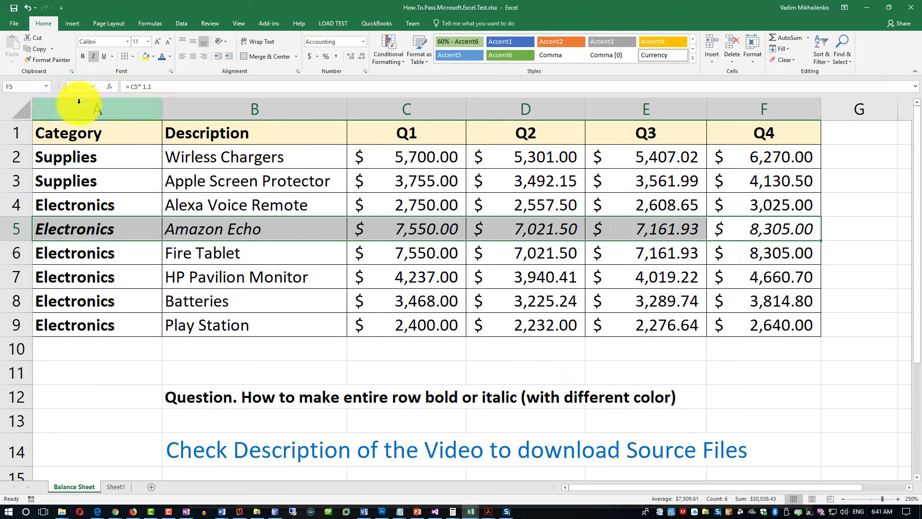
left_click(92, 56)
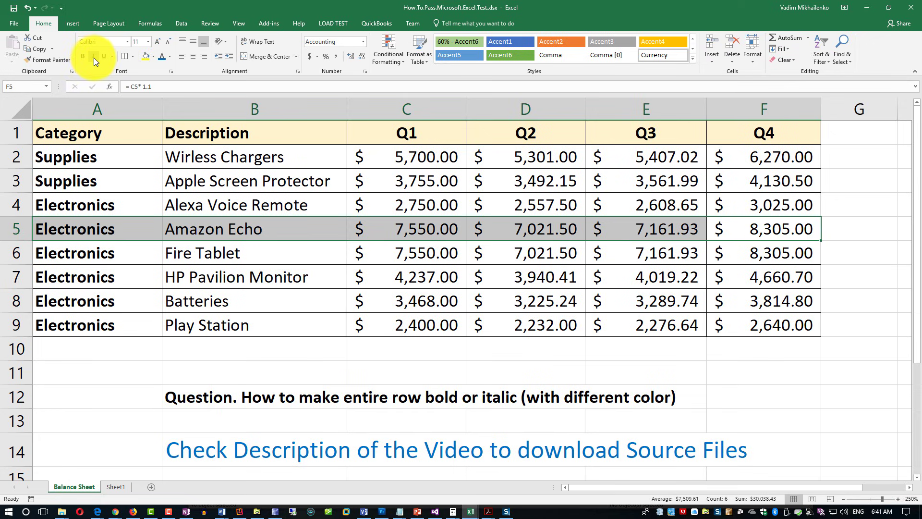
left_click(93, 57)
left_click(81, 57)
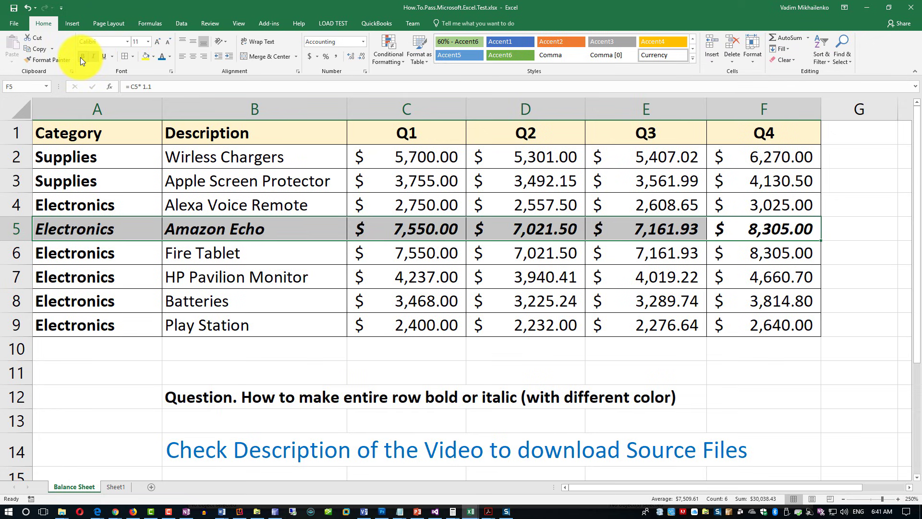
left_click(80, 58)
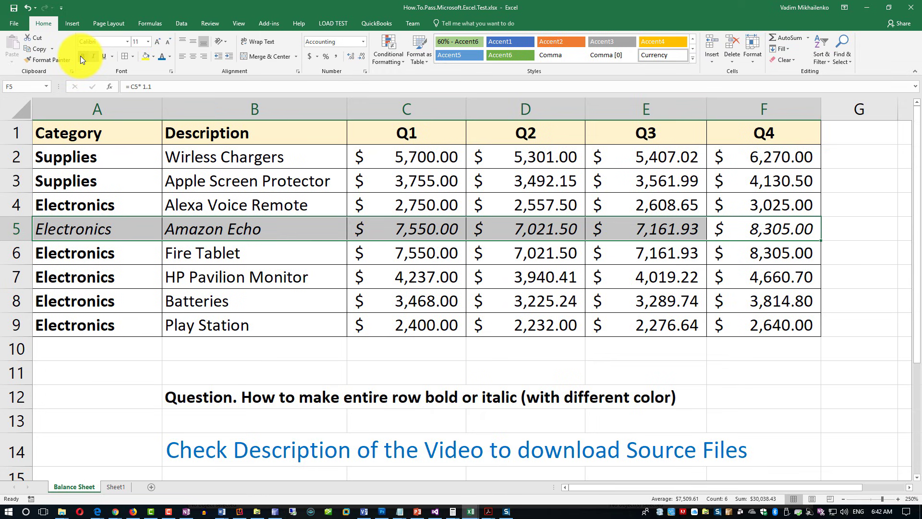
left_click(79, 55)
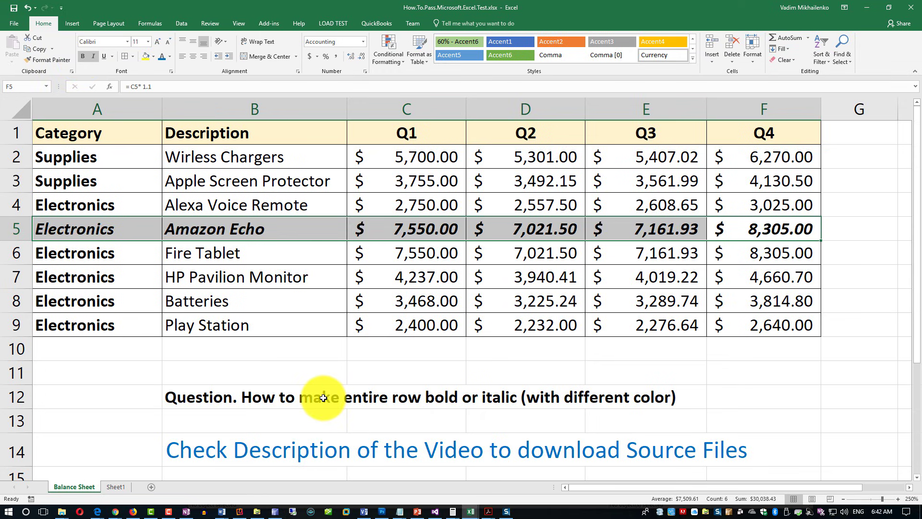
Step: Change the font color of the Amazon Echo row, cells A5:F5, to dark gold
left_click(170, 56)
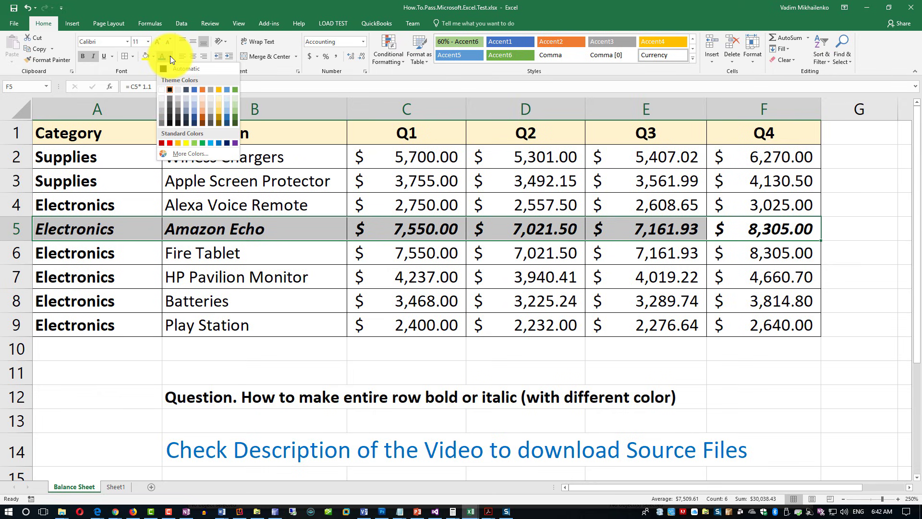
left_click(220, 124)
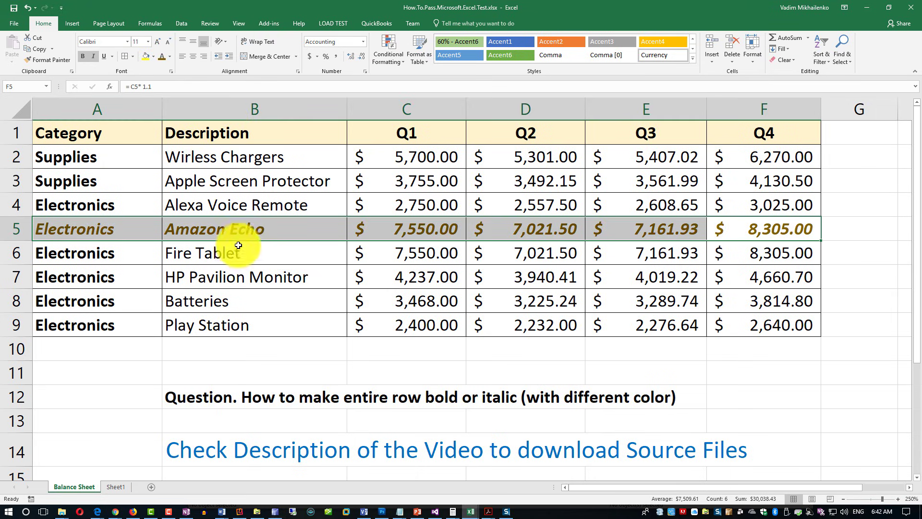
left_click(398, 230)
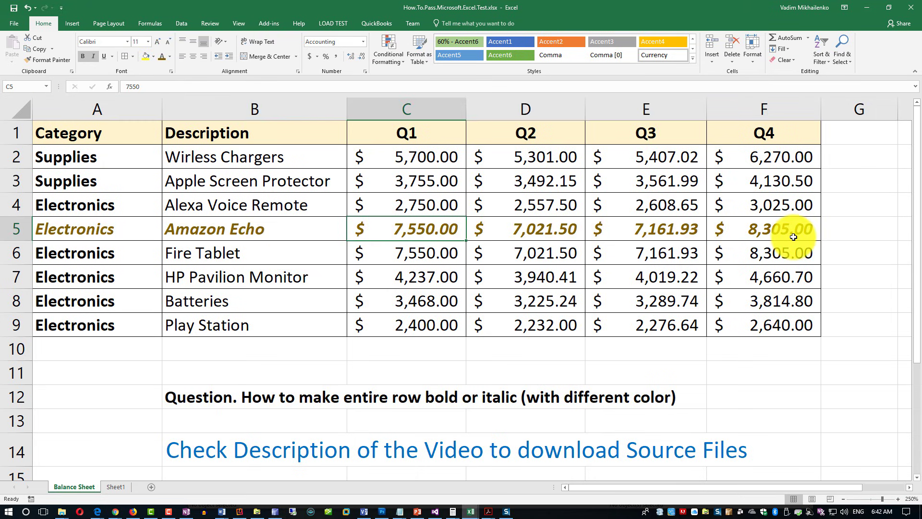
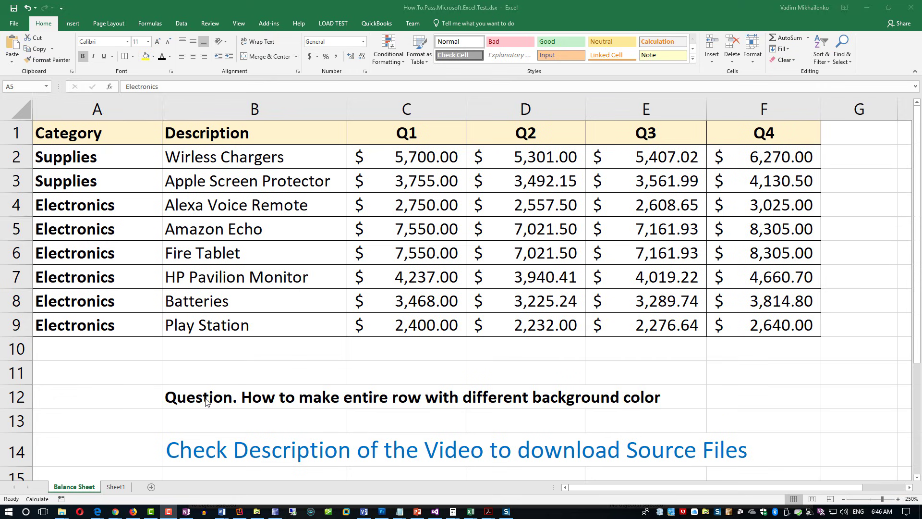
Step: Fill the Alexa Voice Remote row, cells A4:F4, with a light gray Accent 3 background color
left_click_drag(226, 397, 624, 403)
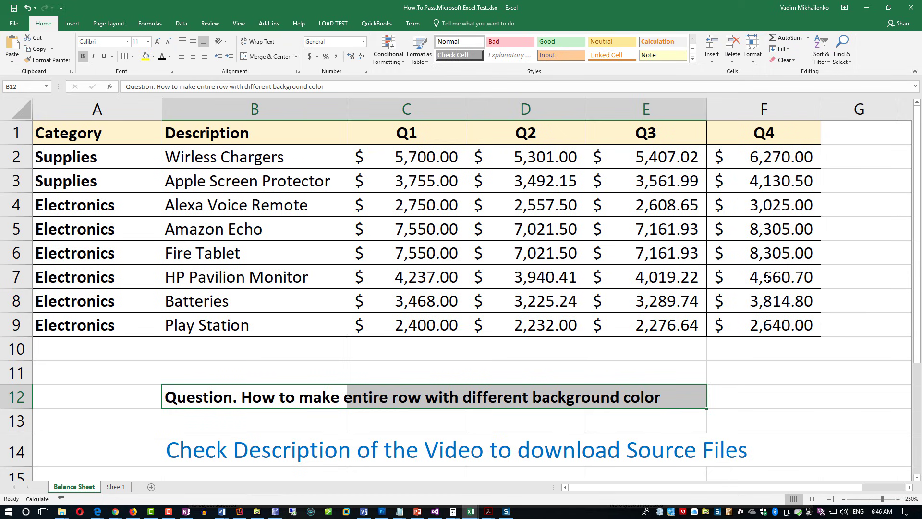
left_click_drag(786, 200, 87, 198)
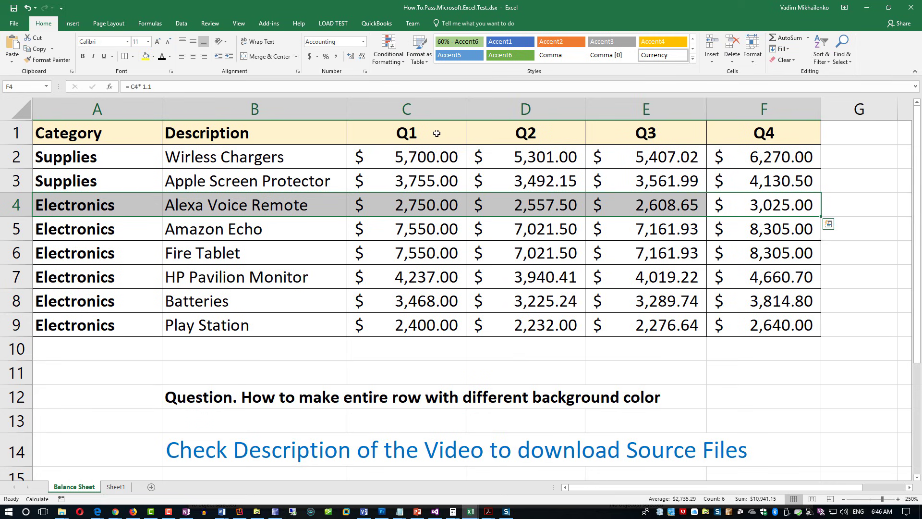
left_click(15, 205)
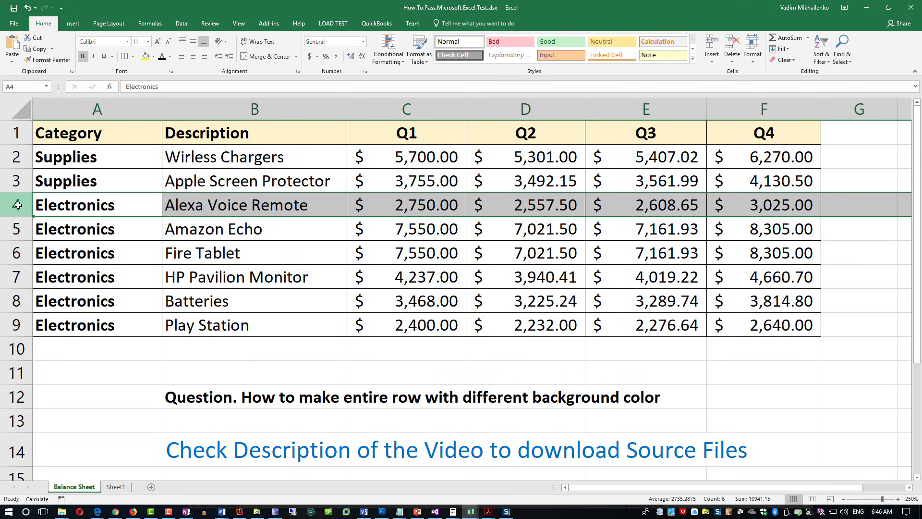
left_click_drag(78, 203, 720, 208)
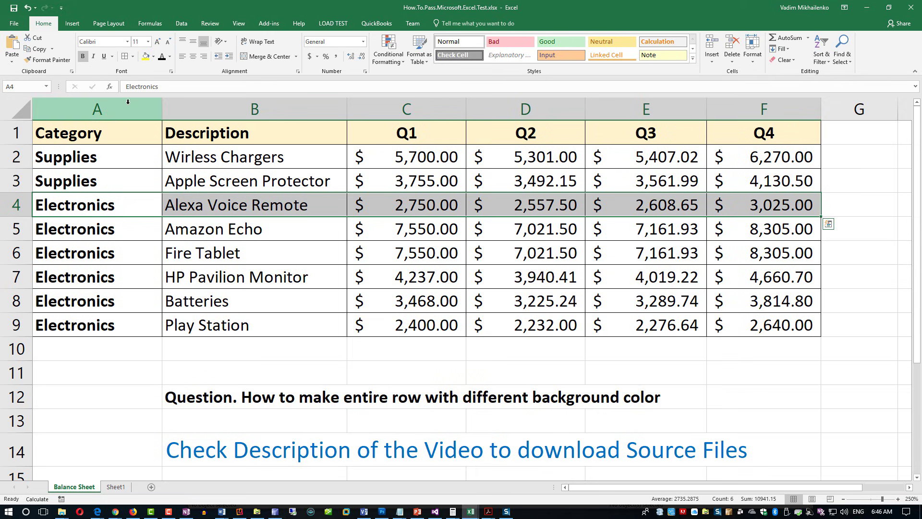
left_click(154, 57)
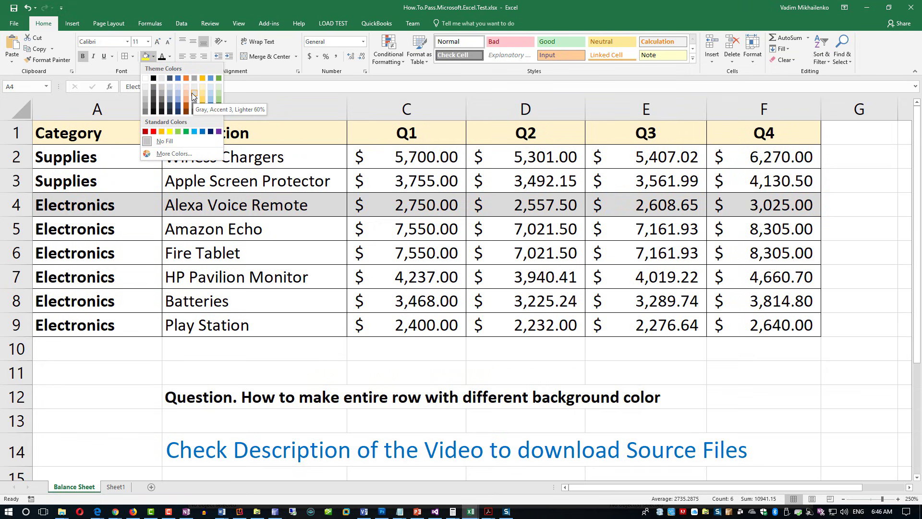
left_click(194, 88)
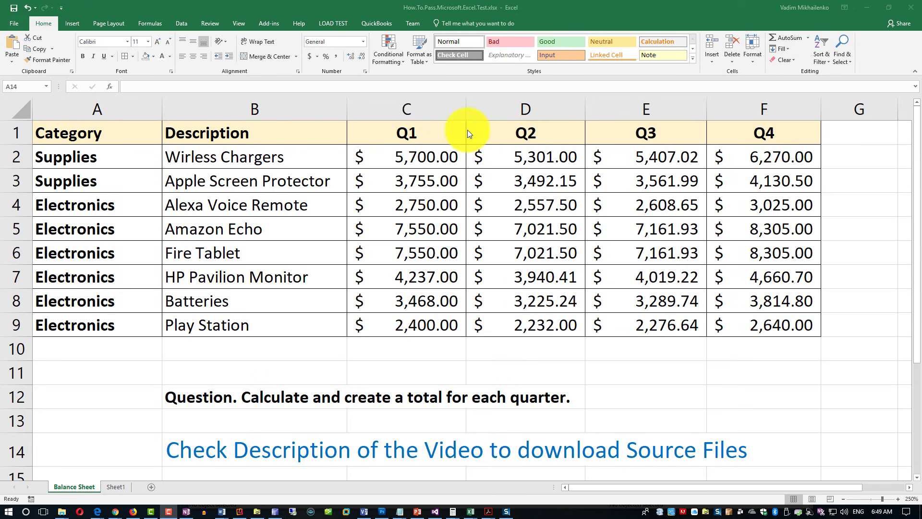
Step: Total the Q1 column in cell C10 with an AutoSum of C2:C9
left_click_drag(413, 115, 747, 113)
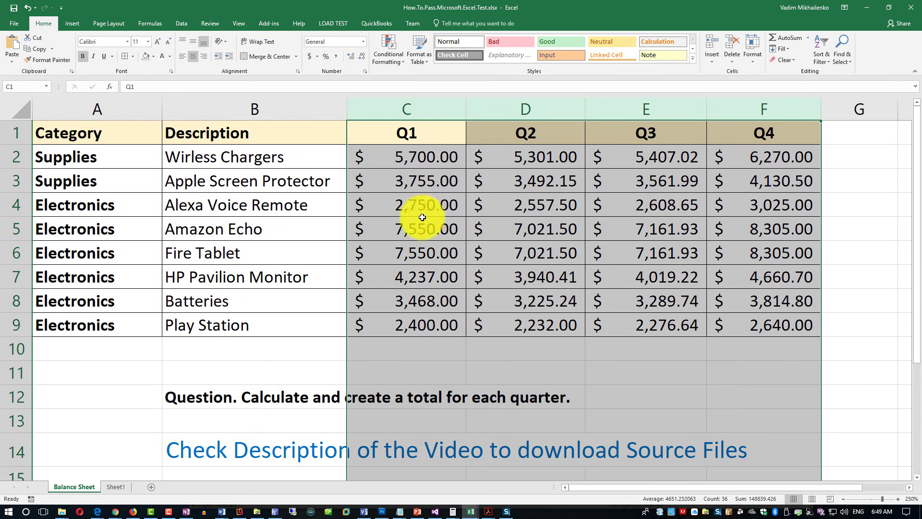
left_click(437, 353)
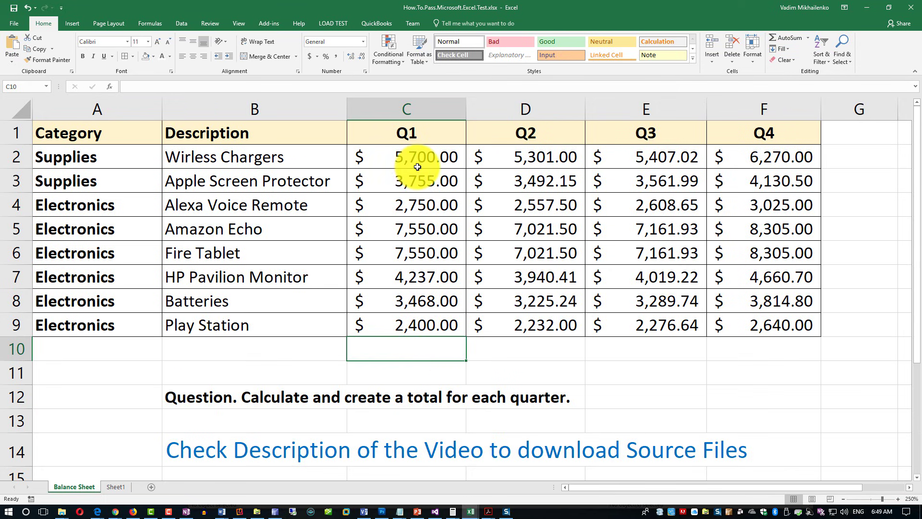
left_click(792, 39)
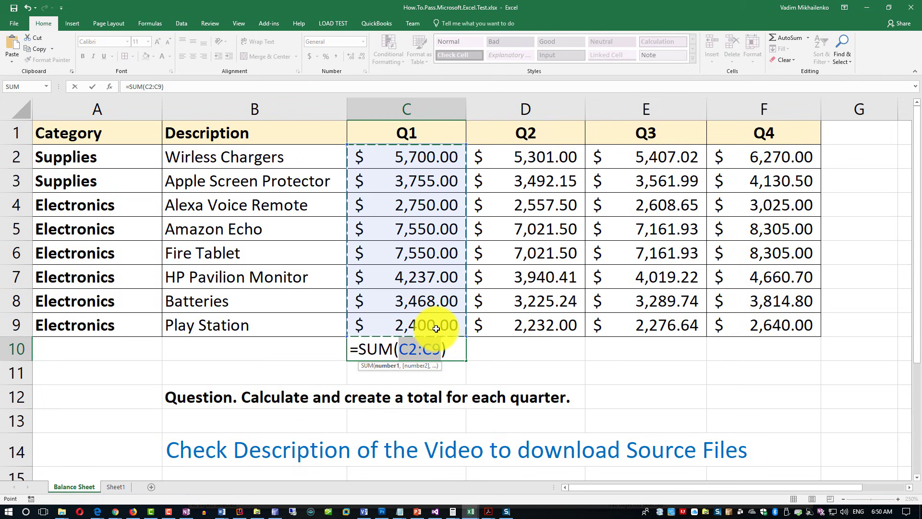
key("Return")
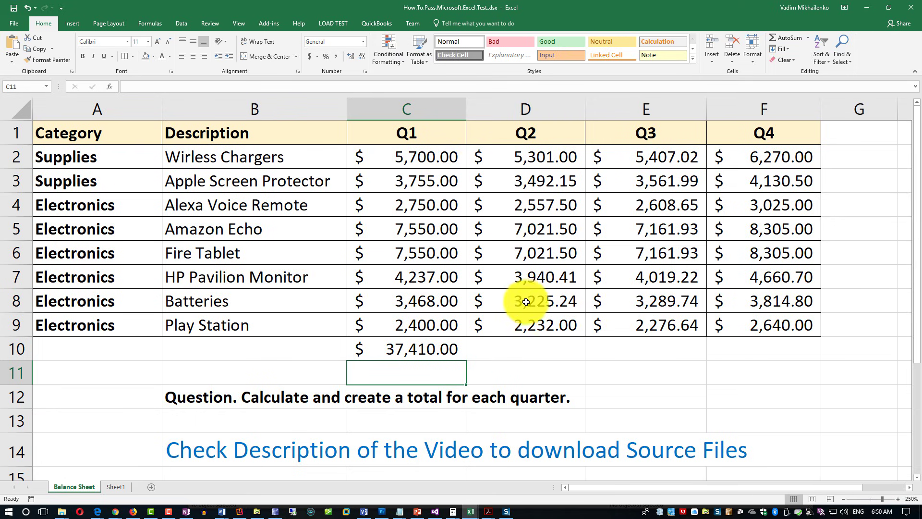
Step: Total the Q2 column in cell D10 with an AutoSum of D2:D9
left_click(511, 353)
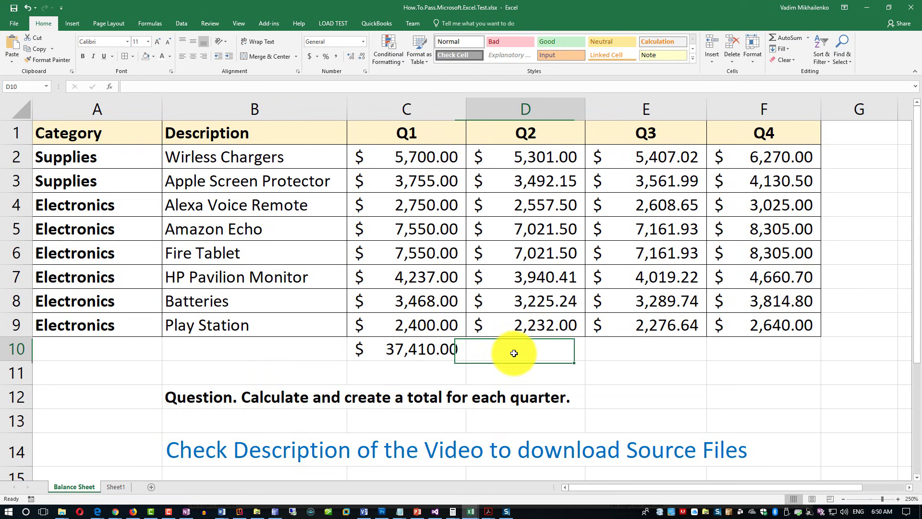
left_click(788, 39)
left_click_drag(557, 154, 549, 315)
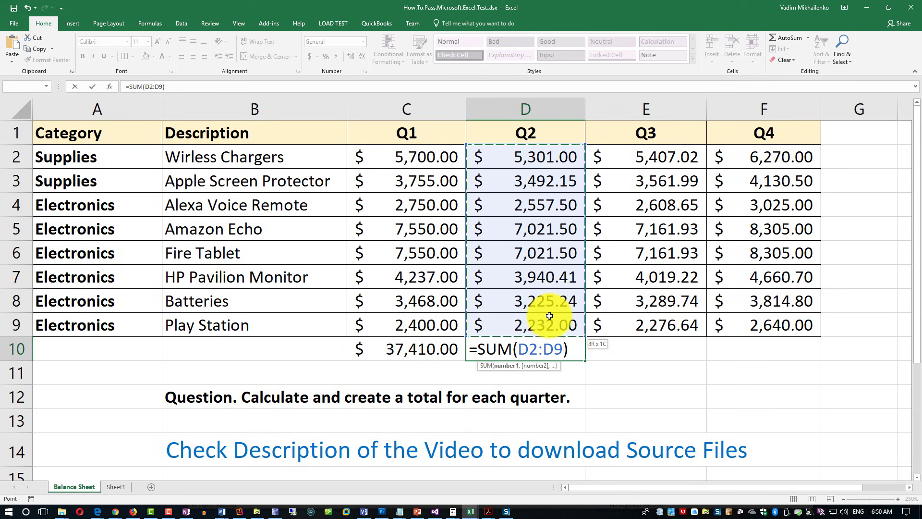
left_click_drag(549, 315, 550, 315)
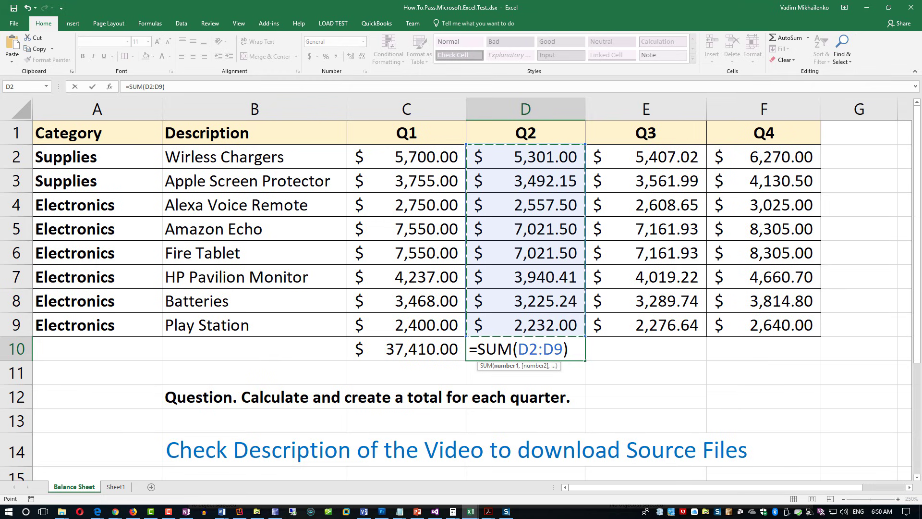
key("Return")
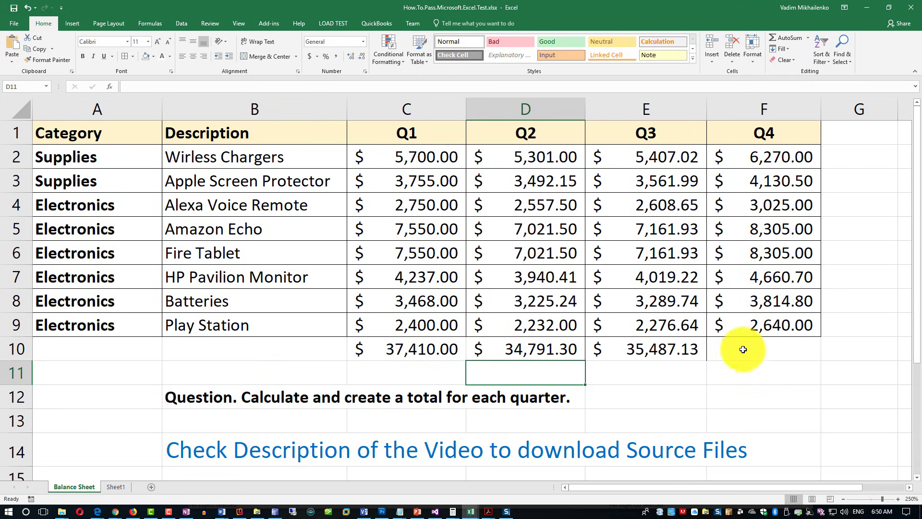
Step: Copy the Q3 formula from cell E10 and paste it into F10 under the Q4 column
left_click(634, 345)
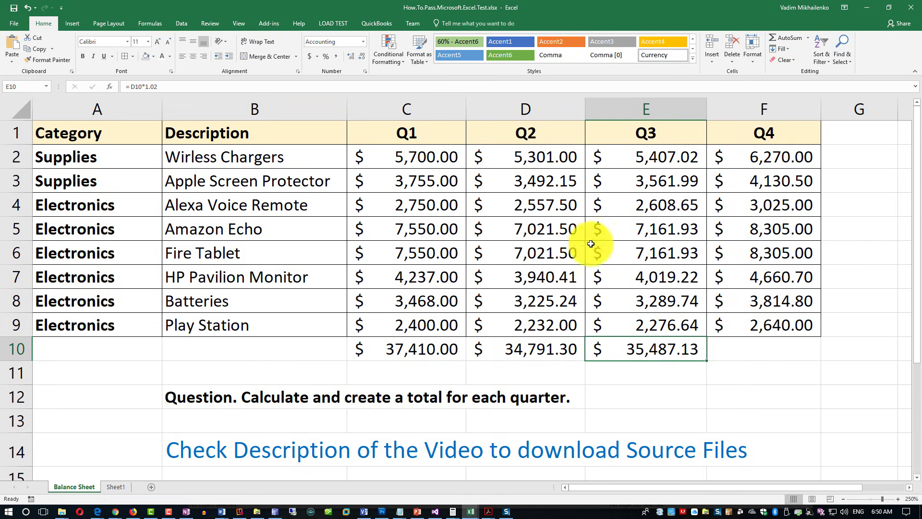
left_click(39, 50)
left_click(764, 347)
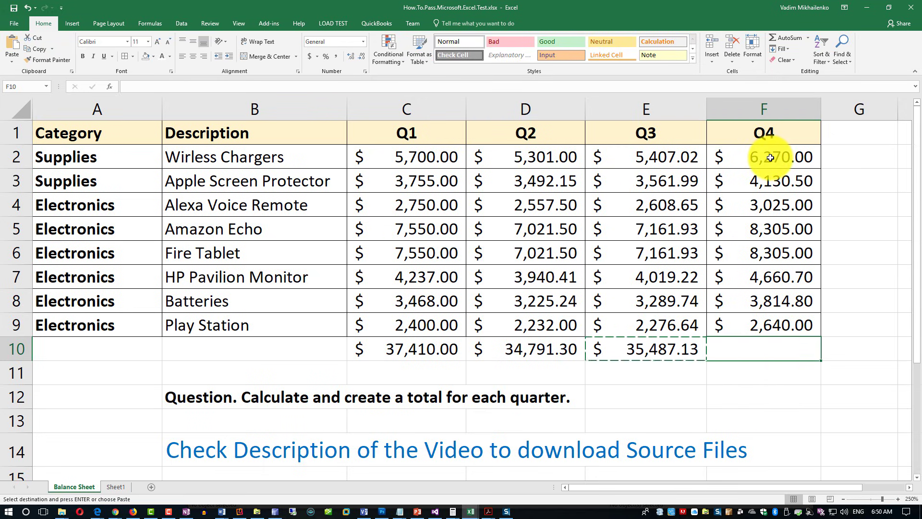
left_click(11, 44)
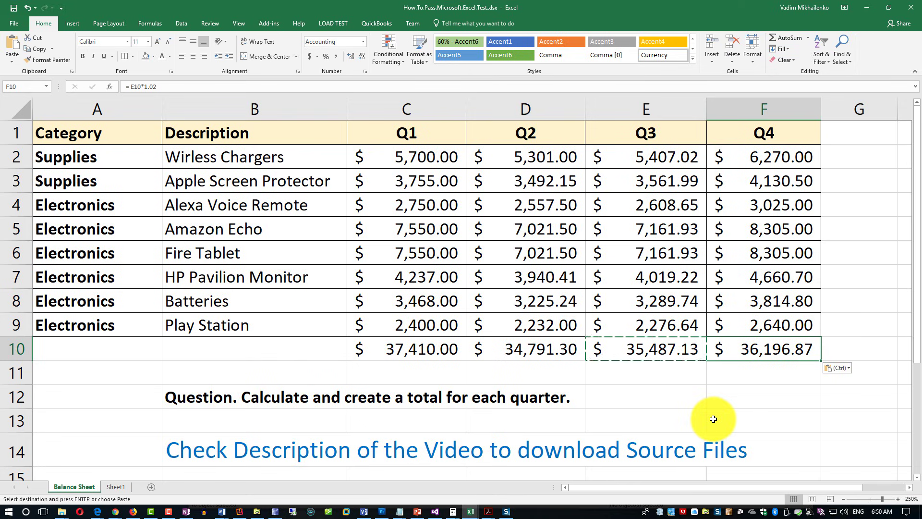
Step: Enter the label "Total" in cell B10 for the row of quarterly sums
left_click_drag(370, 350, 782, 354)
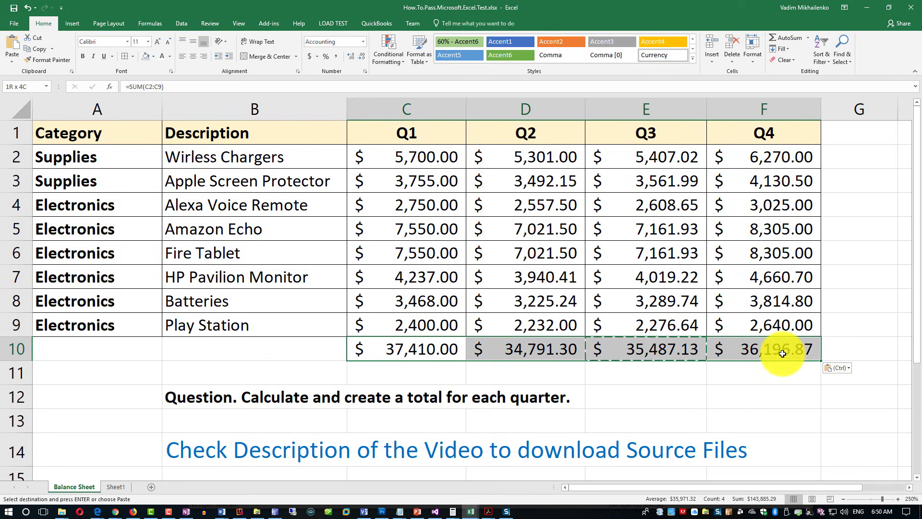
left_click(279, 347)
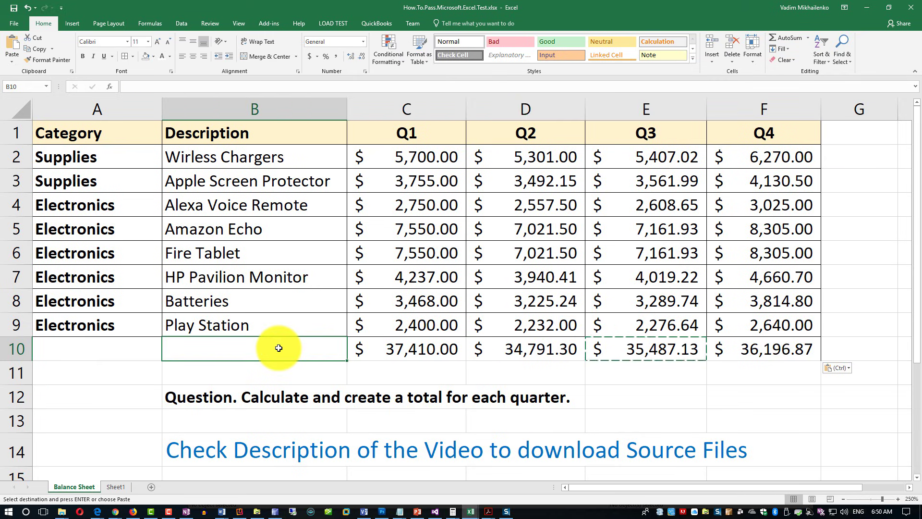
type("Total")
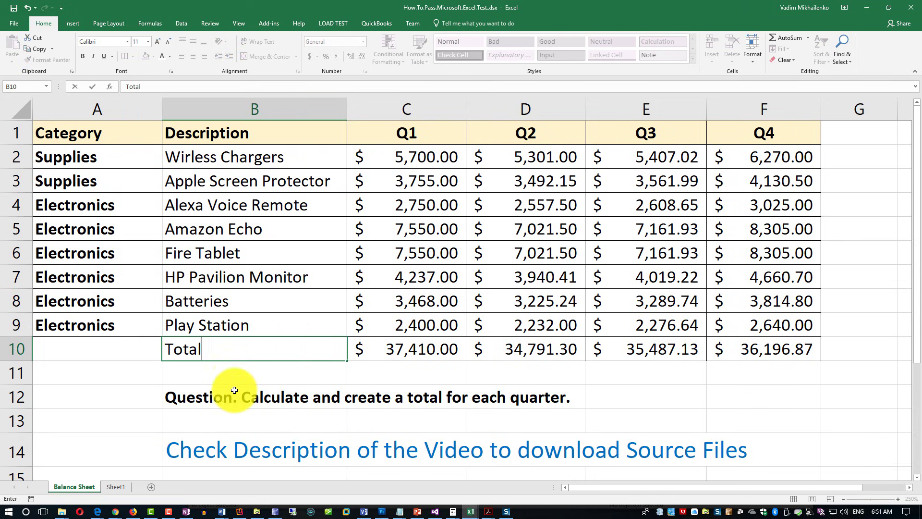
Step: Apply all borders to the total row, cells A10 through F10
left_click(240, 373)
left_click_drag(780, 354, 103, 350)
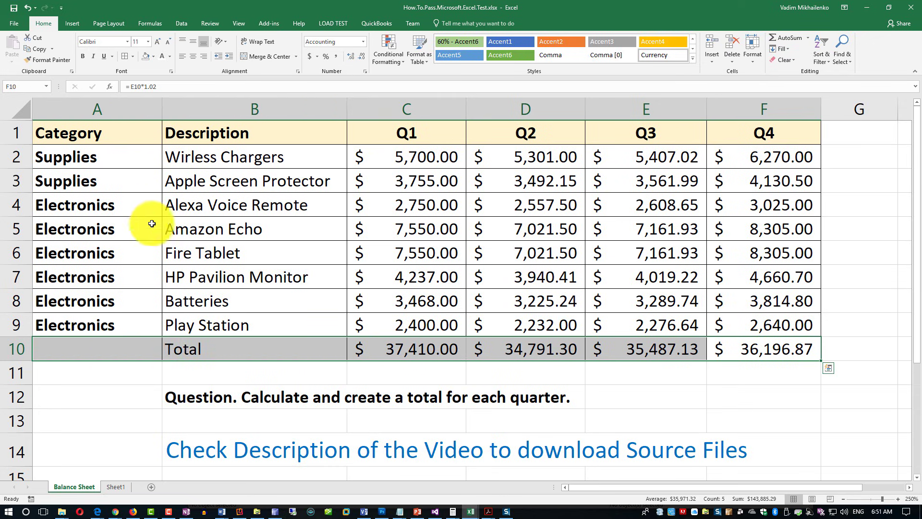
left_click(133, 56)
left_click(160, 138)
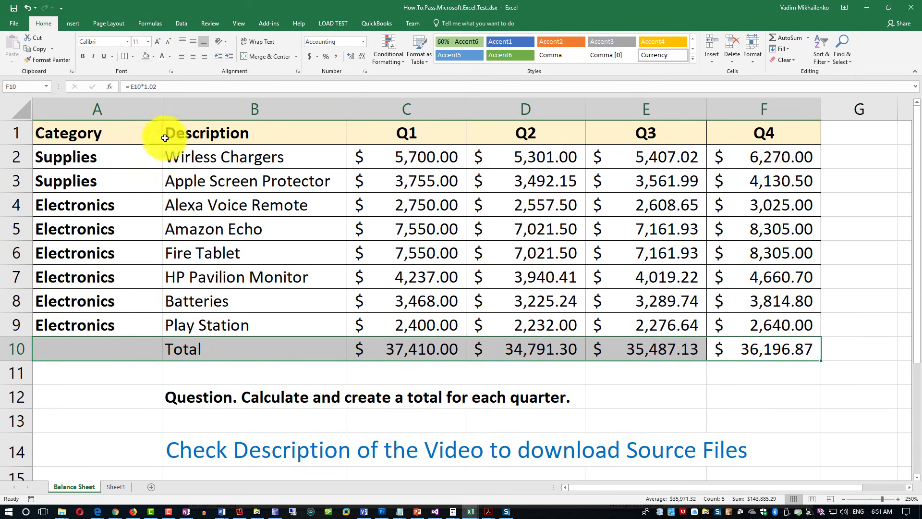
left_click(624, 379)
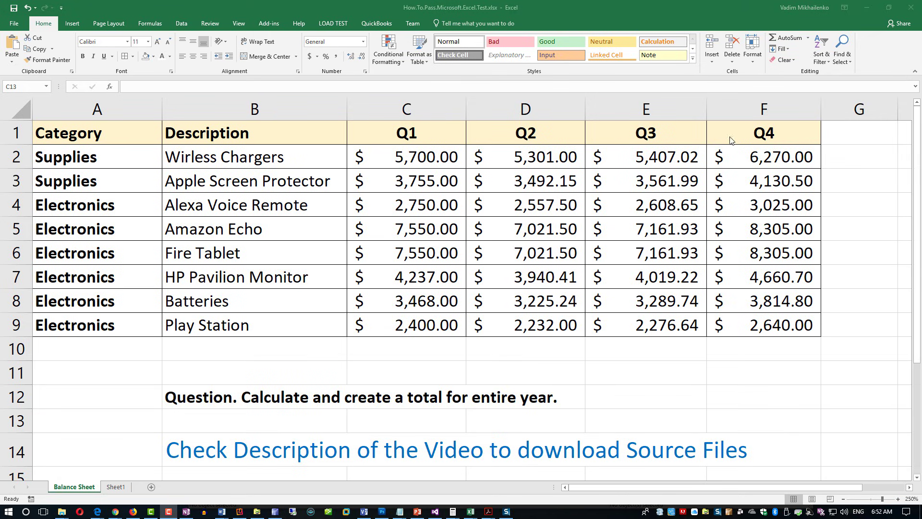
Step: Copy the Q4 header from F1 into G1 and change its text to "Year"
left_click(852, 133)
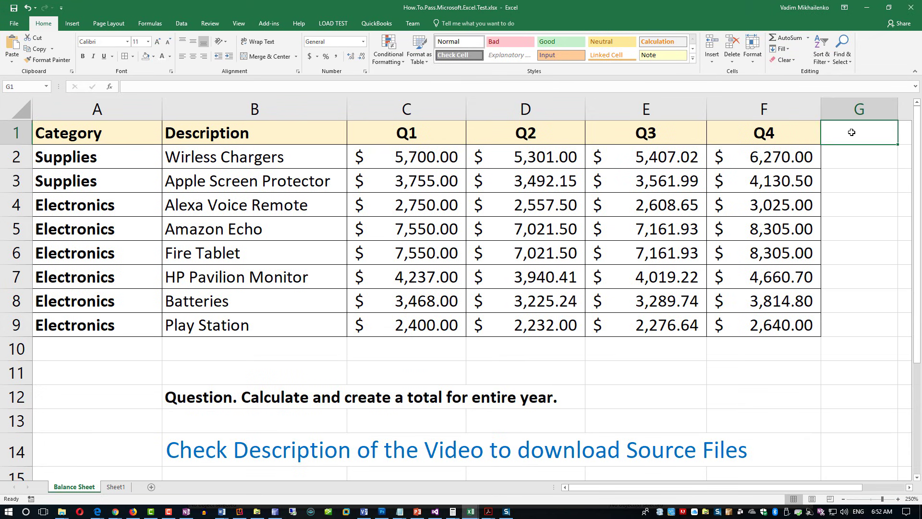
left_click(779, 132)
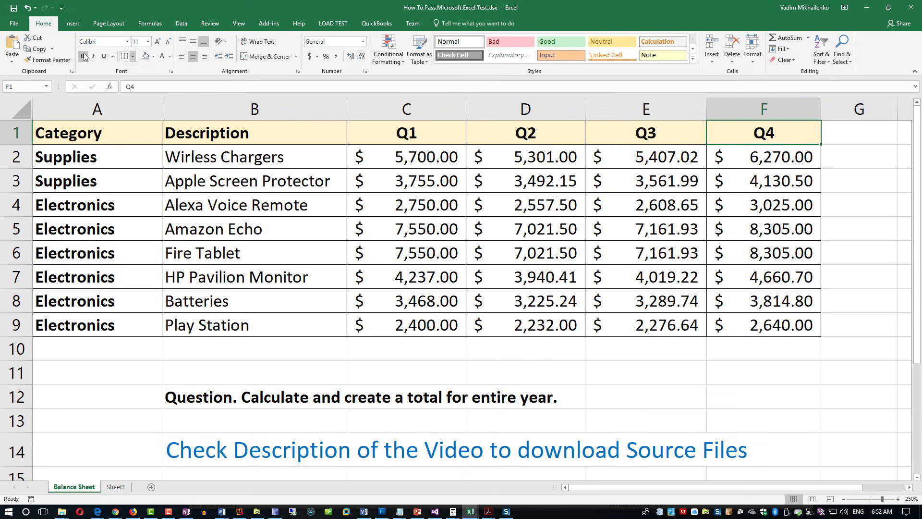
left_click(39, 49)
left_click(834, 142)
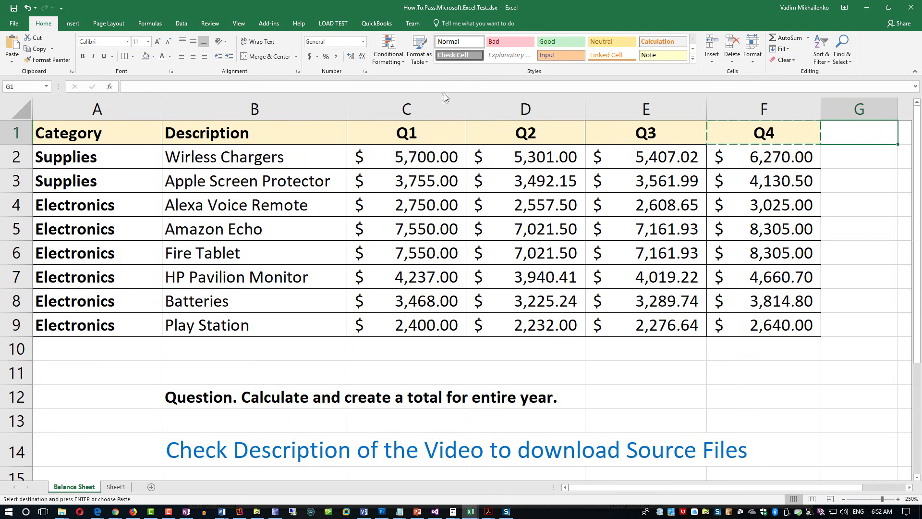
left_click(12, 45)
double_click(864, 139)
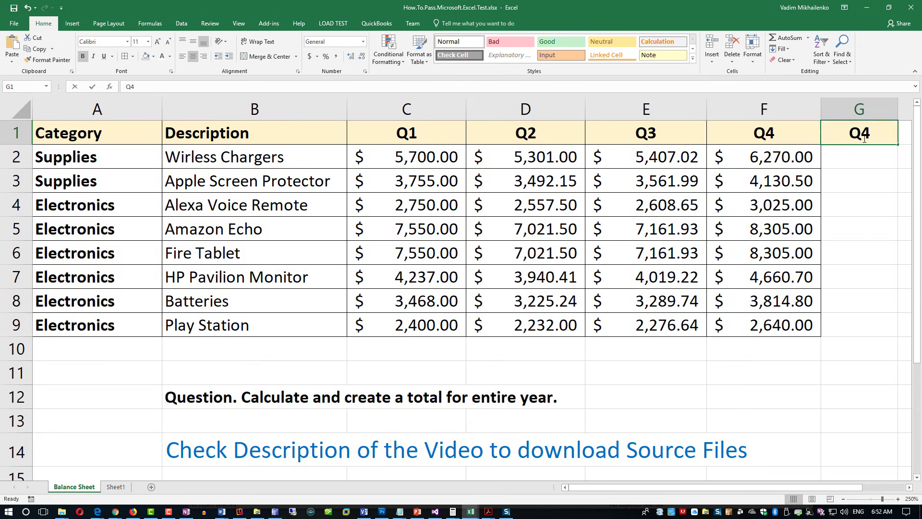
key("BackSpace")
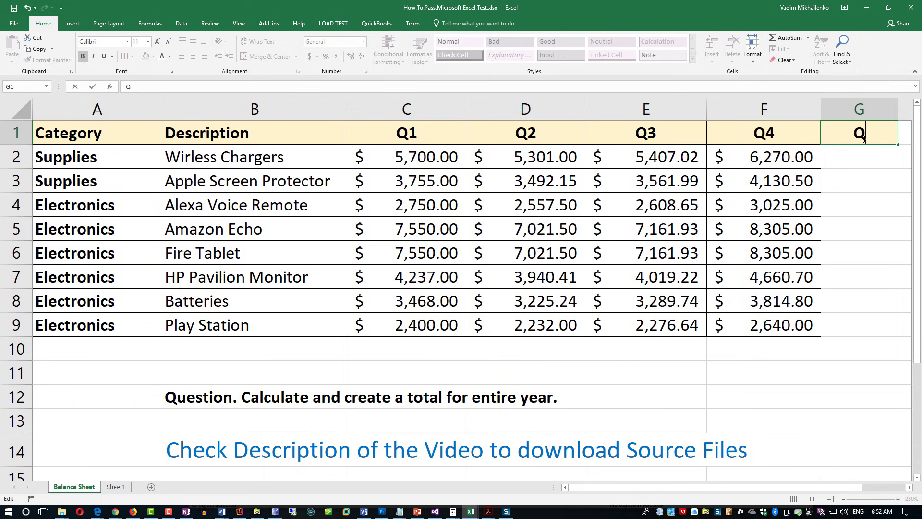
key("BackSpace")
type("Year")
left_click(866, 172)
Step: Widen the Year column G slightly and narrow the Q4 column F a little
left_click_drag(896, 111, 905, 111)
left_click_drag(819, 109, 816, 110)
left_click_drag(901, 107, 904, 107)
Step: Total the year for Wirless Chargers in cell G2 with an AutoSum of C2:F2
left_click(841, 154)
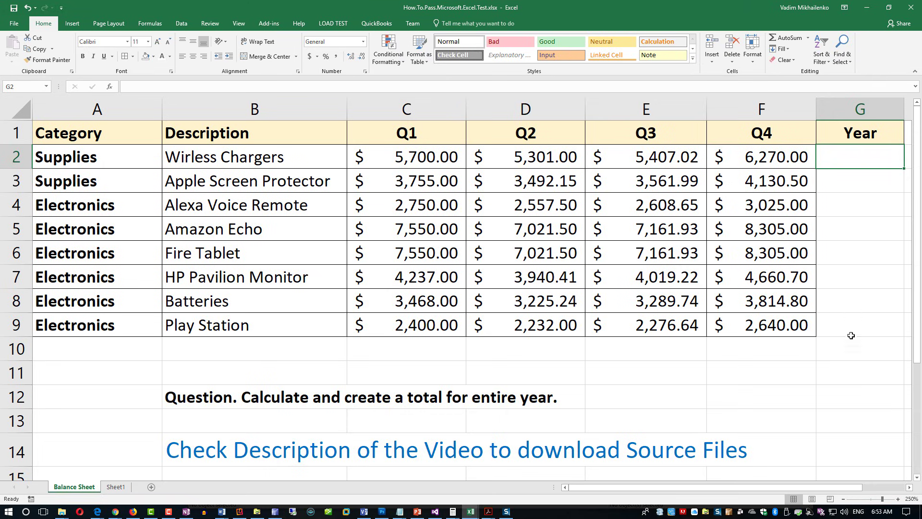
left_click(850, 350)
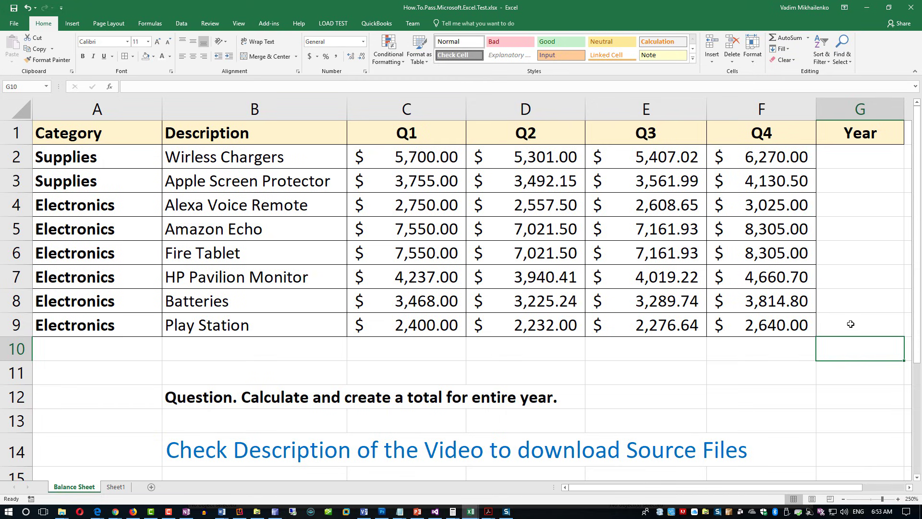
left_click(841, 164)
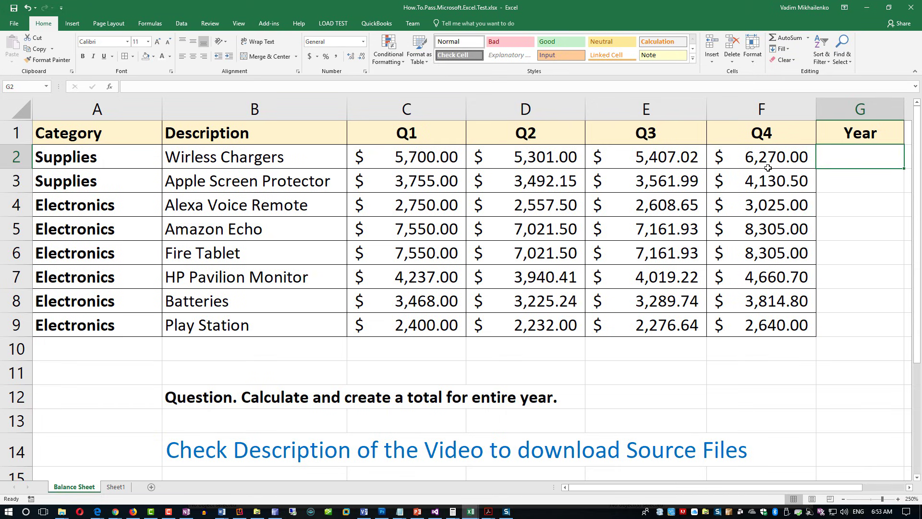
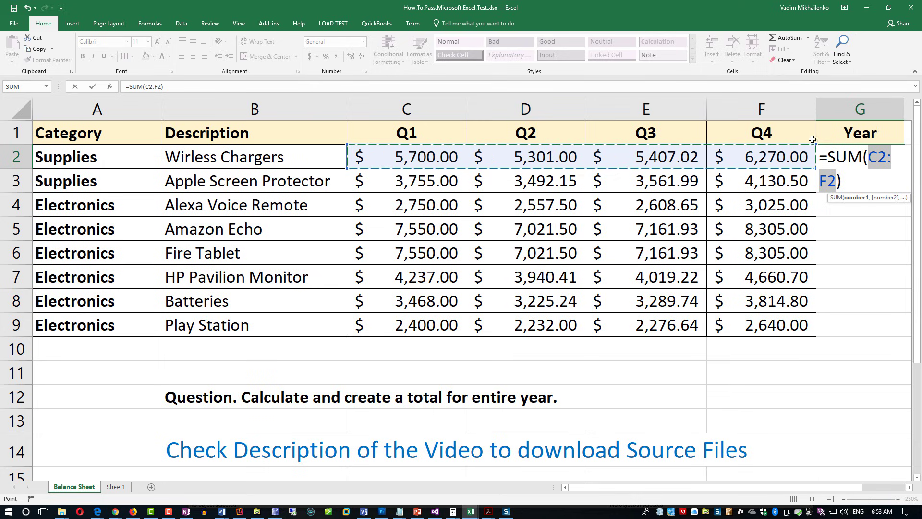
key("Return")
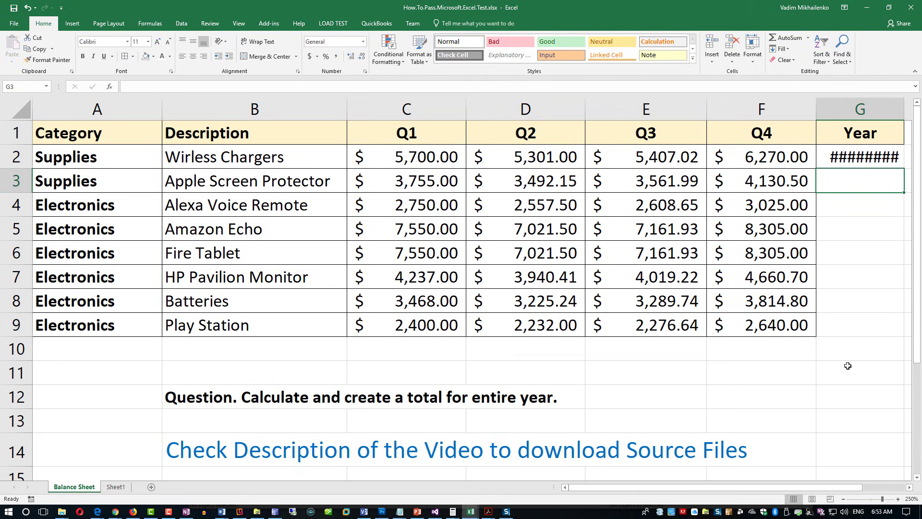
Step: Widen column G until the yearly amount in G2 fits, and check that cell's formula
left_click_drag(904, 110, 911, 110)
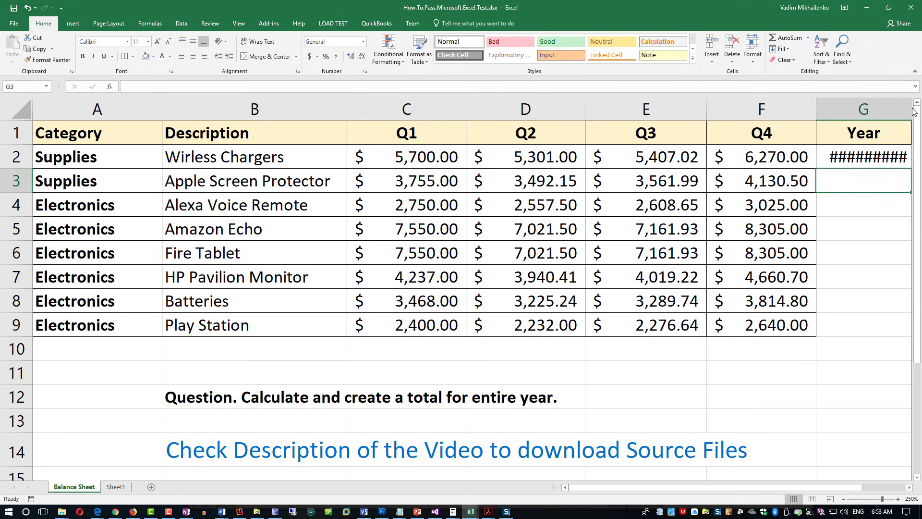
left_click(843, 499)
left_click_drag(874, 105, 885, 106)
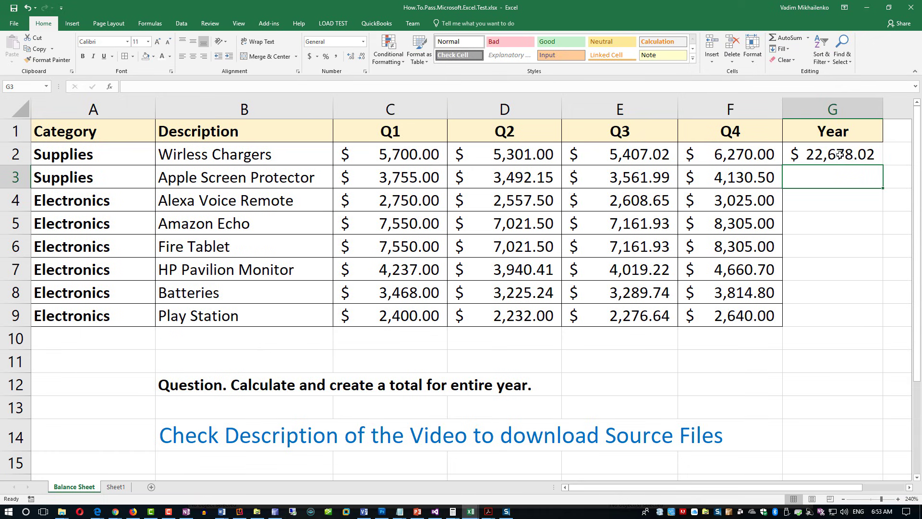
left_click(858, 158)
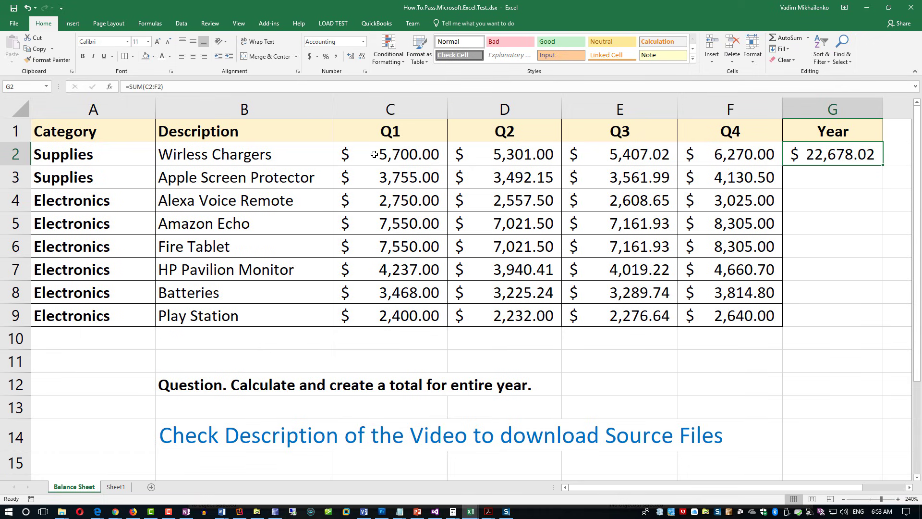
Step: Total the year for Apple Screen Protector in cell G3 with an AutoSum of C3:F3
left_click(806, 182)
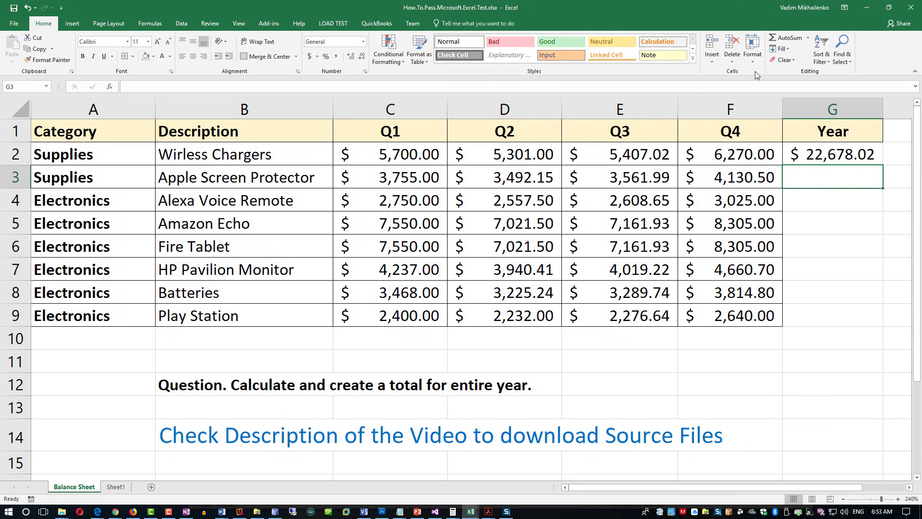
left_click(791, 38)
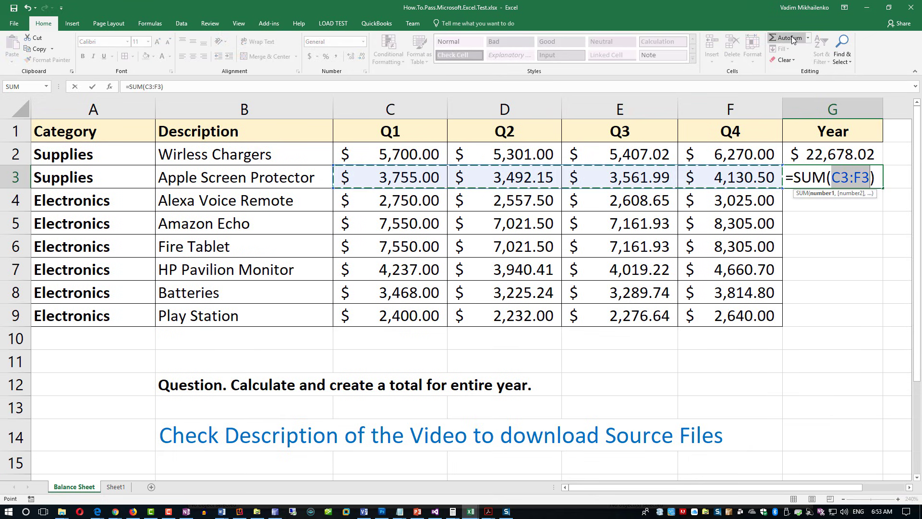
key("Return")
Step: Copy the yearly sum formula from G3 and paste it into cells G4 through G9
left_click(825, 180)
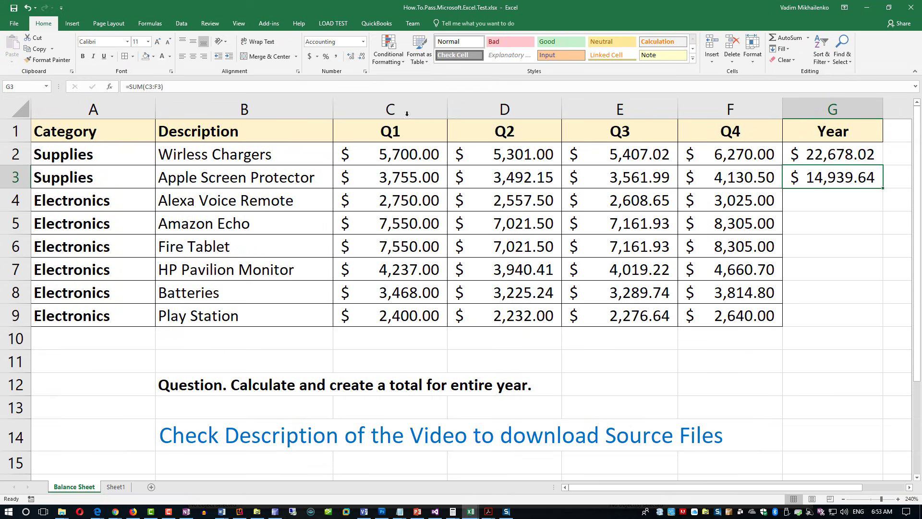
left_click(38, 49)
left_click_drag(828, 198, 835, 320)
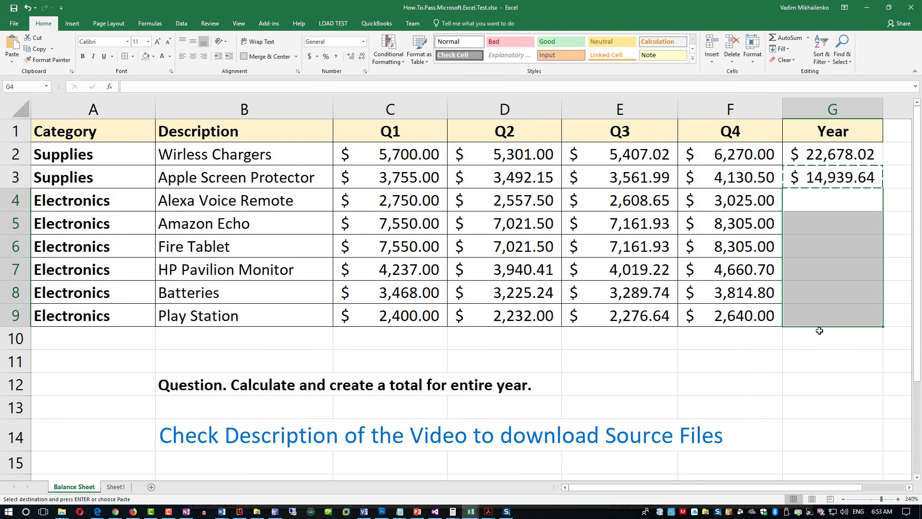
left_click(8, 50)
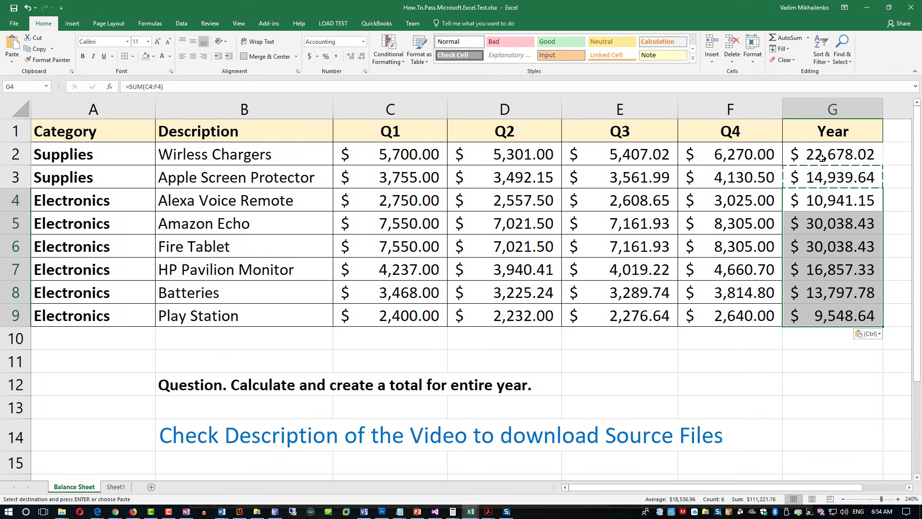
Step: Total the Year column in cell G10 with an AutoSum of G2:G9 and widen column G to fit the amount
left_click(825, 339)
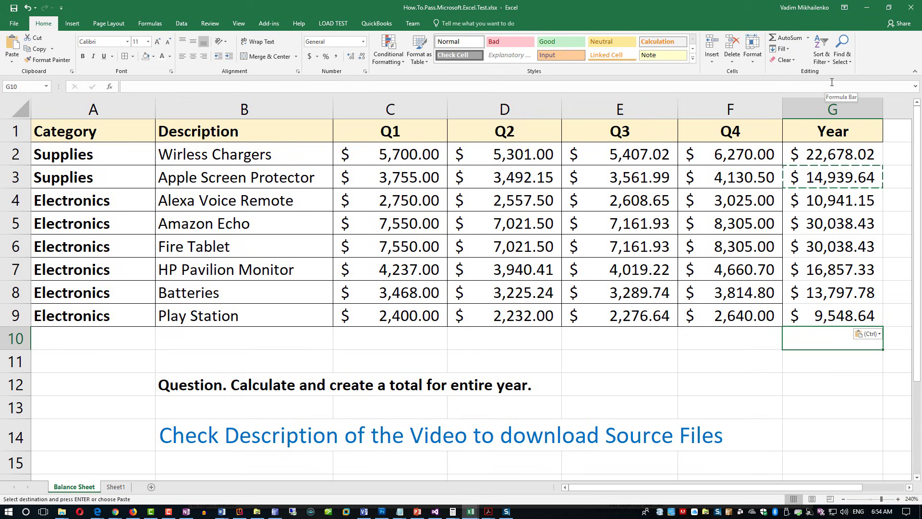
left_click(788, 39)
key("Return")
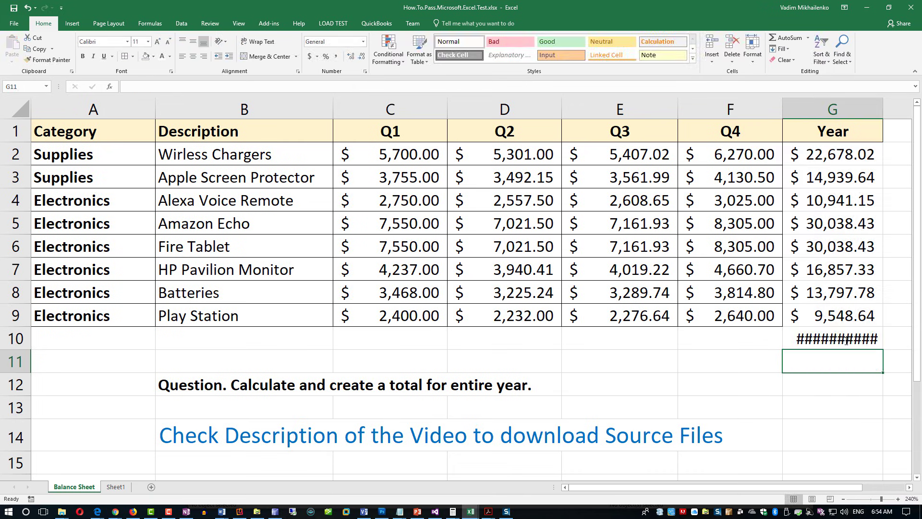
left_click_drag(882, 111, 892, 110)
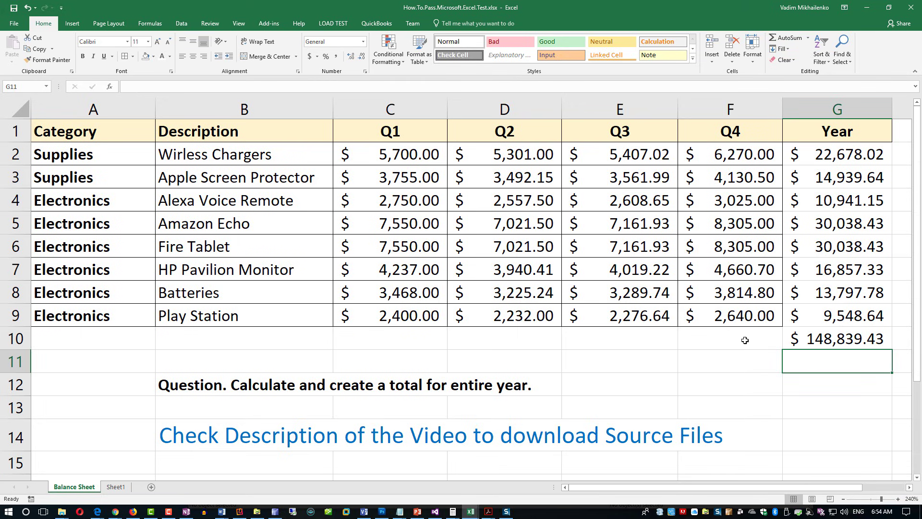
Step: Enter the label "Total:" in cell F10 beside the yearly grand total
left_click(725, 341)
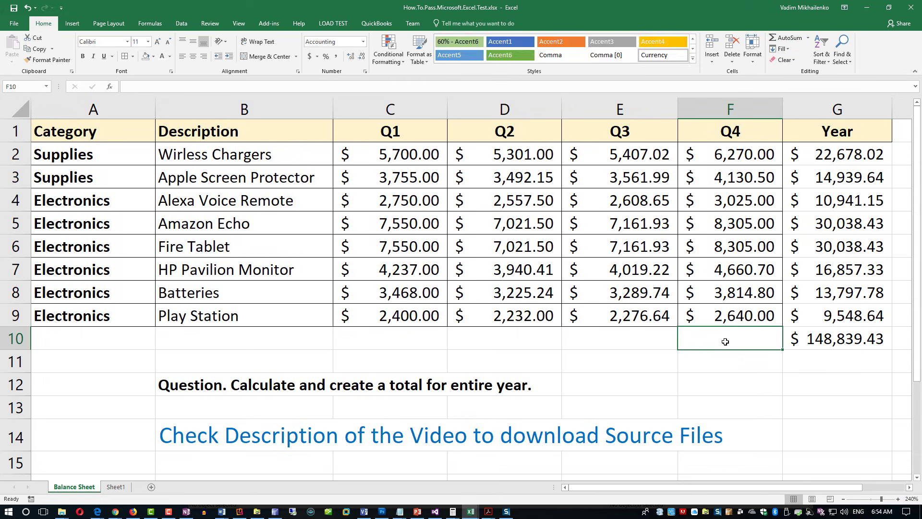
type("Total:")
left_click(698, 381)
Step: Apply all borders to the Q4 and Year columns, cells F1 through G10
left_click_drag(841, 338, 745, 127)
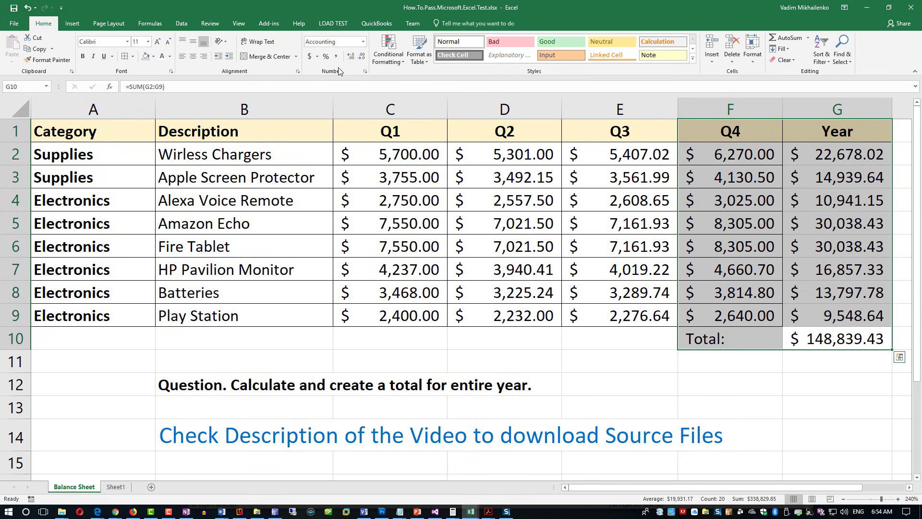
left_click(133, 56)
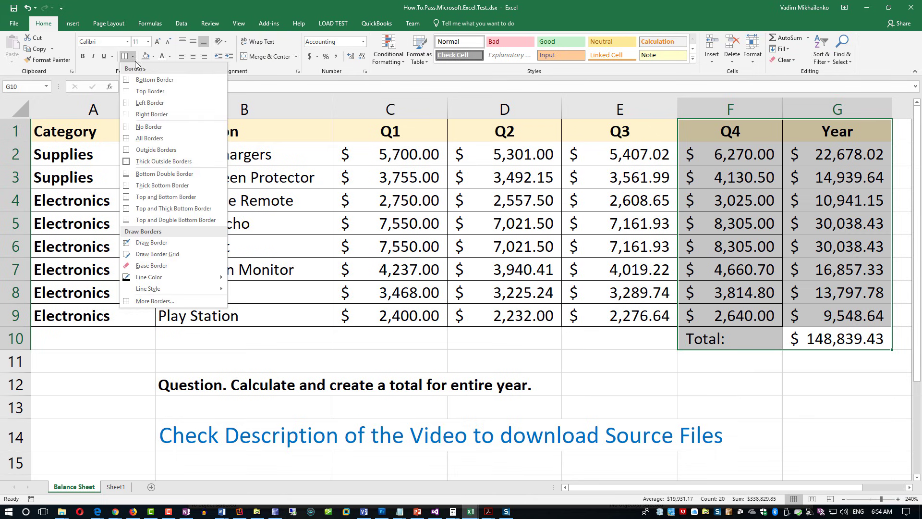
left_click(150, 138)
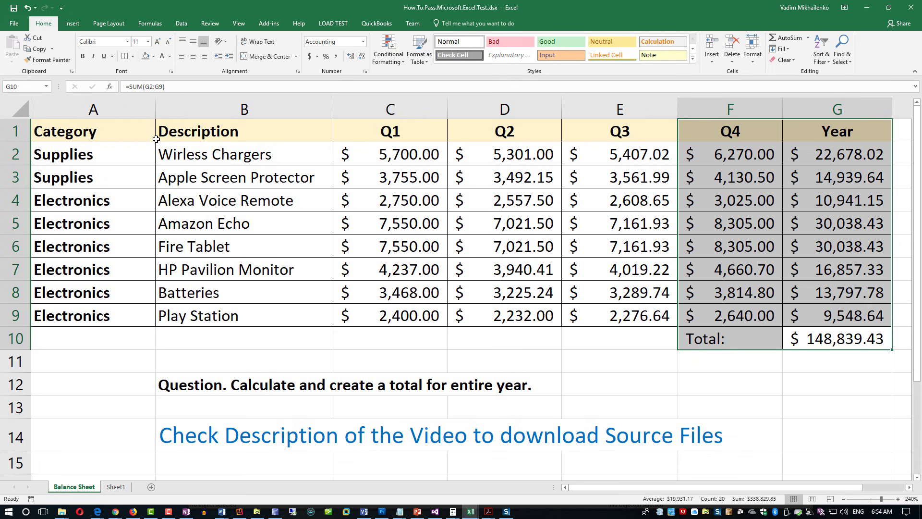
left_click(663, 416)
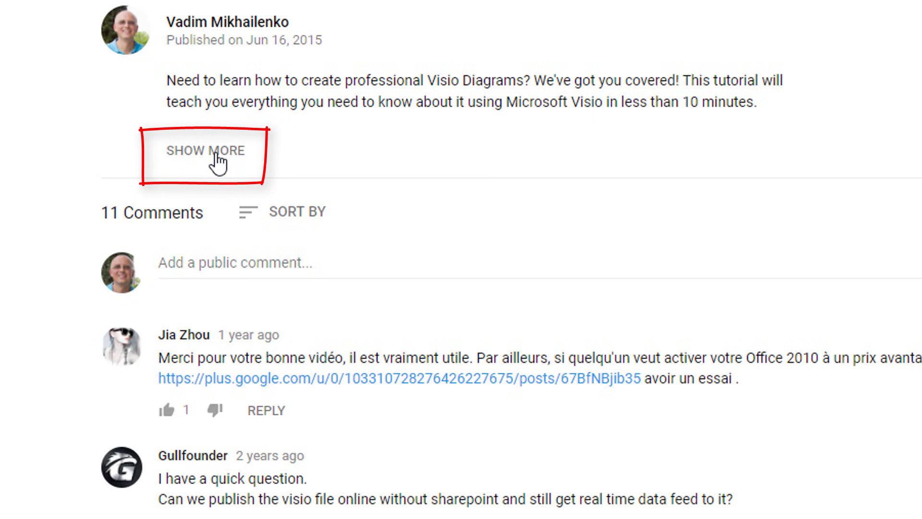
left_click(217, 156)
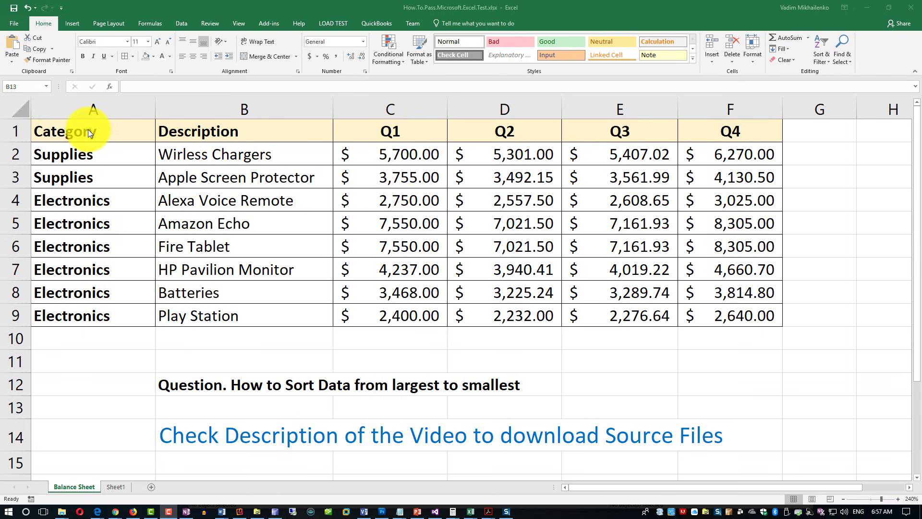
Step: Sort the table A1:F9 by the Description column on cell values in A to Z order
left_click_drag(65, 129, 731, 313)
left_click(828, 58)
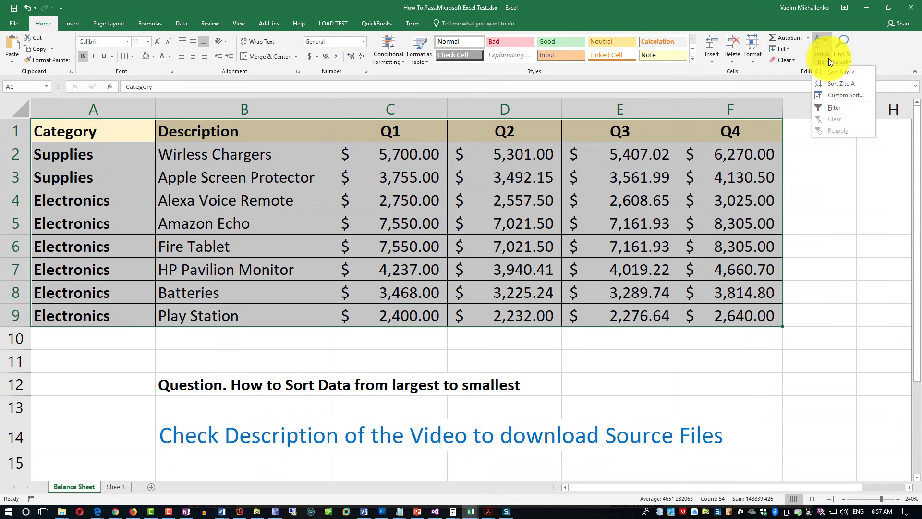
left_click(854, 96)
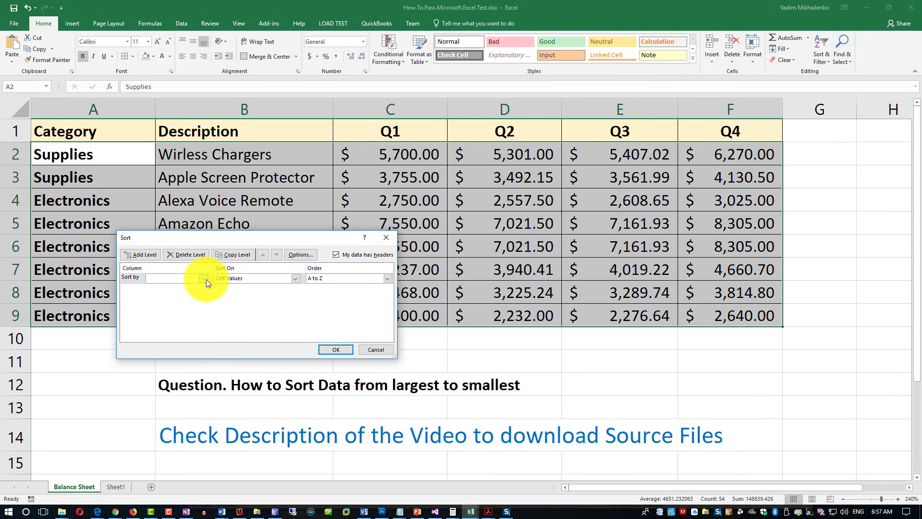
left_click(204, 279)
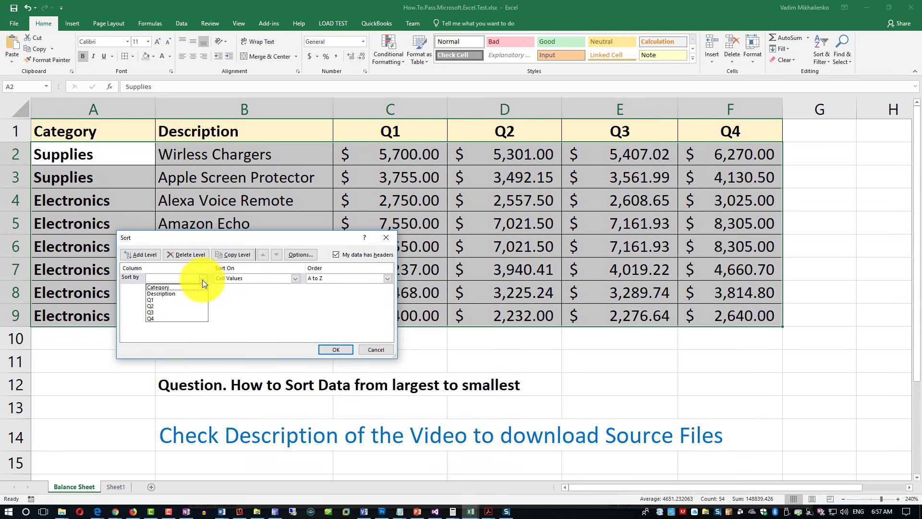
left_click(177, 293)
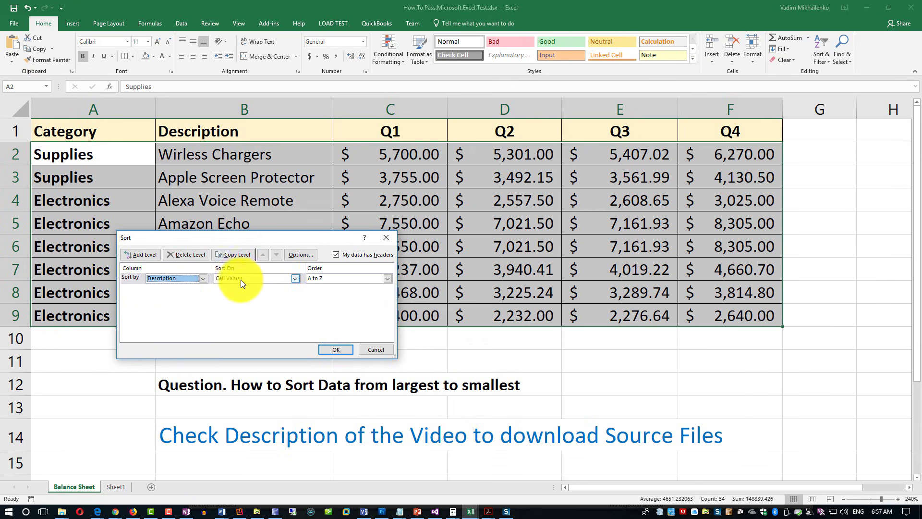
left_click(295, 281)
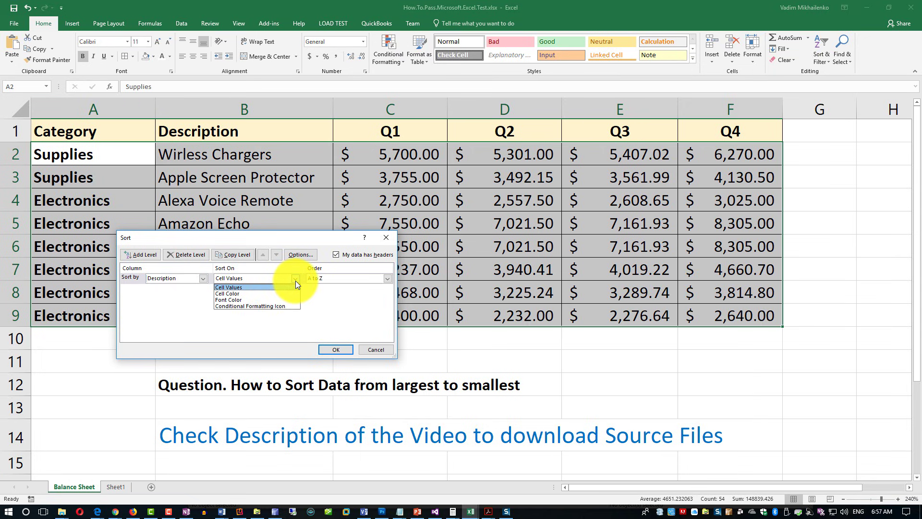
left_click(241, 287)
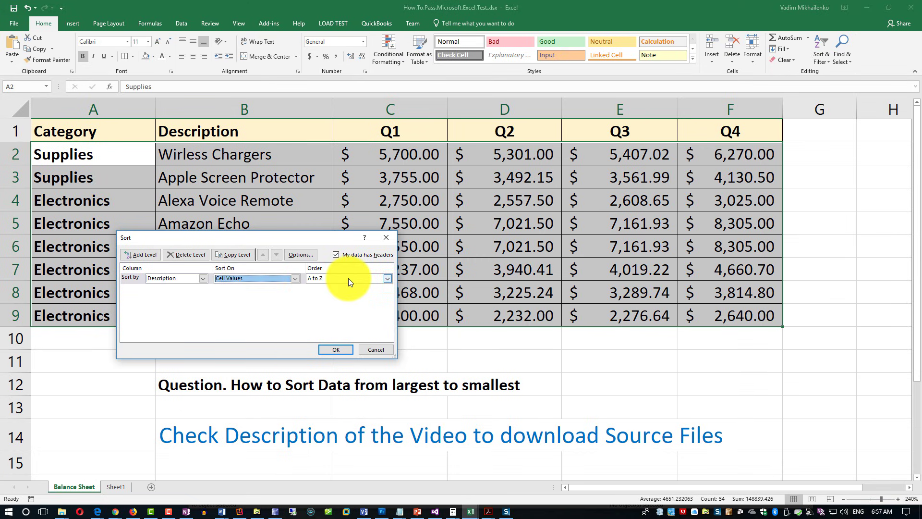
left_click(387, 277)
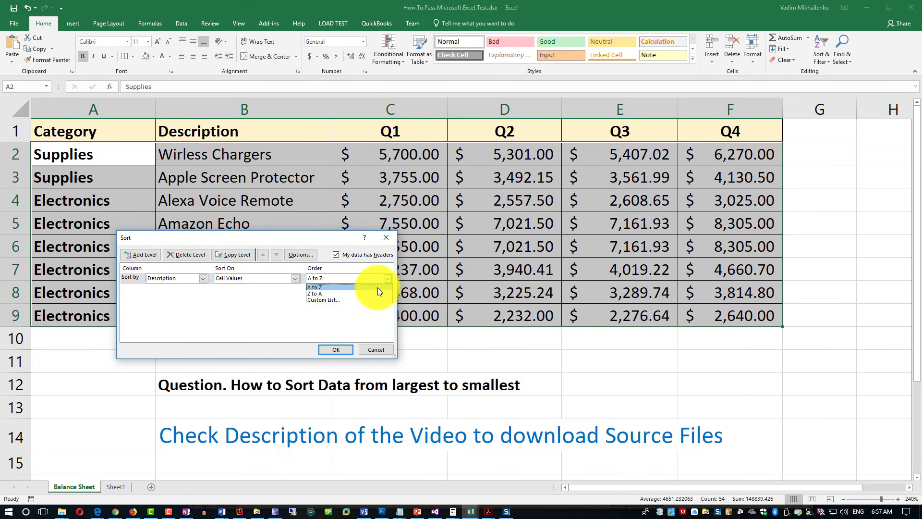
left_click(376, 287)
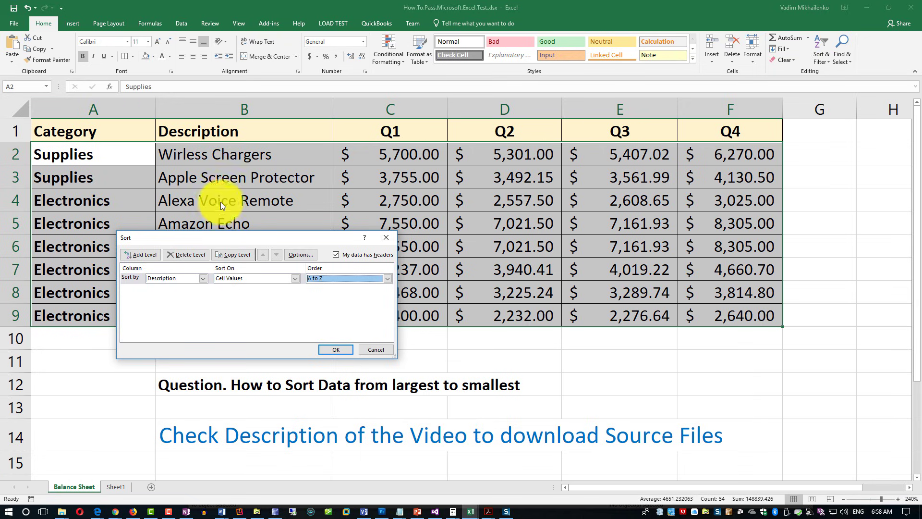
left_click(332, 347)
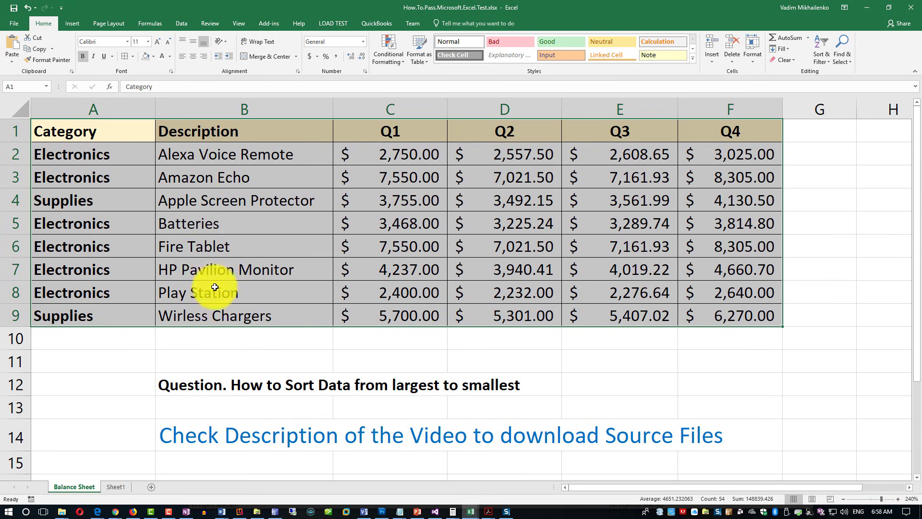
left_click(245, 340)
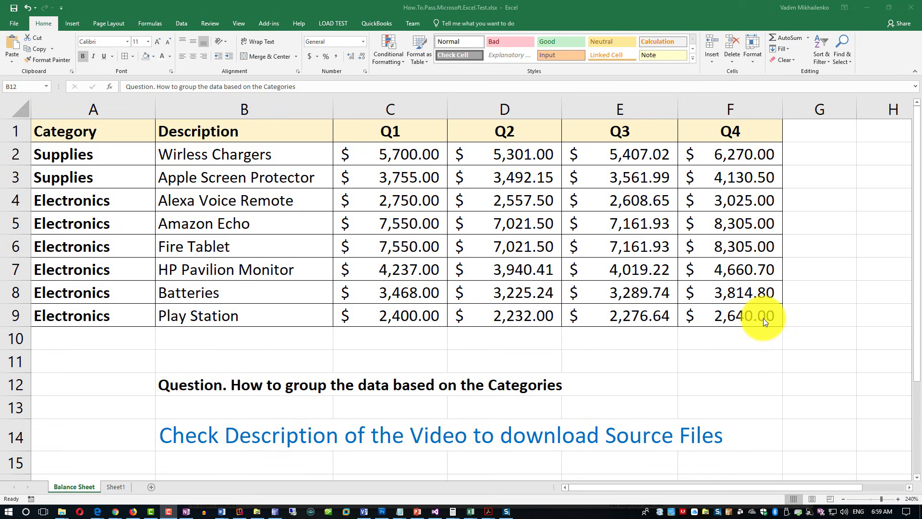
Step: Turn on filtering for the header row (row 1) of the balance sheet table
left_click_drag(763, 319, 624, 315)
left_click_drag(546, 295, 105, 128)
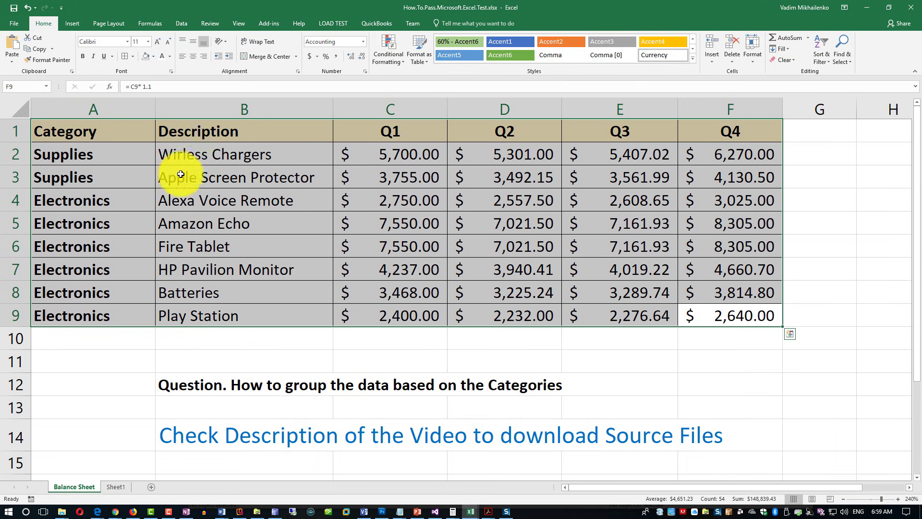
left_click(22, 134)
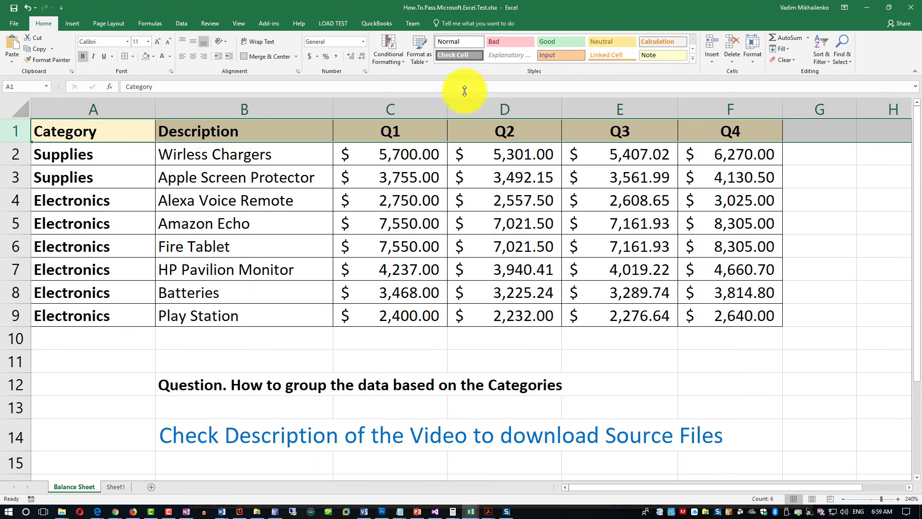
left_click(828, 60)
left_click(842, 106)
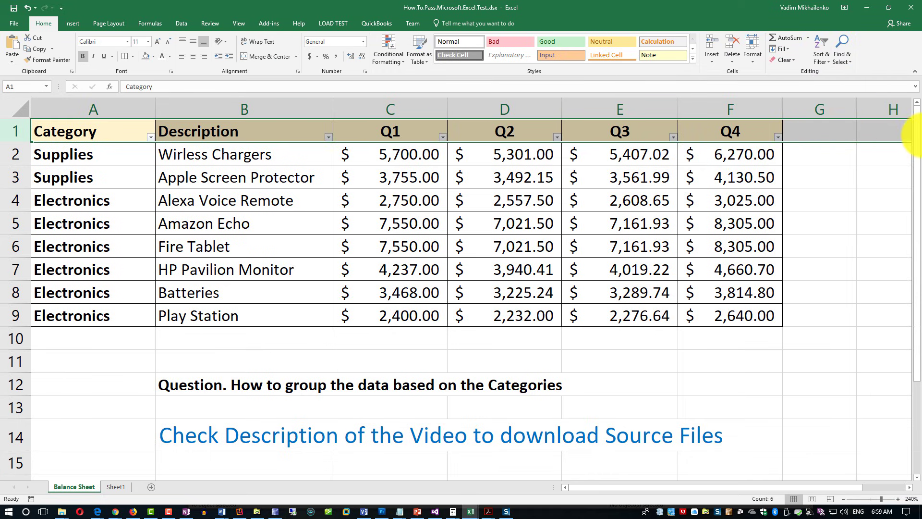
Step: Filter the Description column to only Alexa Voice Remote and Amazon Echo, and clear that filter again
left_click(325, 129)
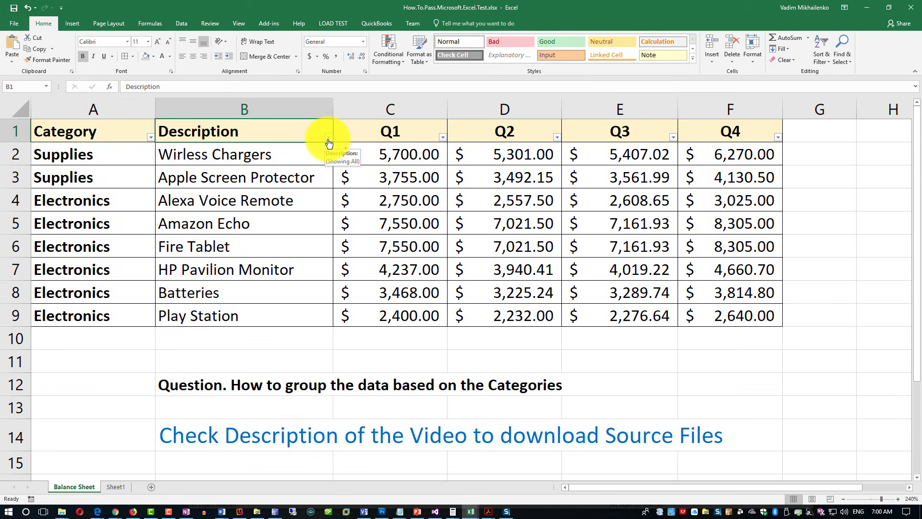
left_click(328, 137)
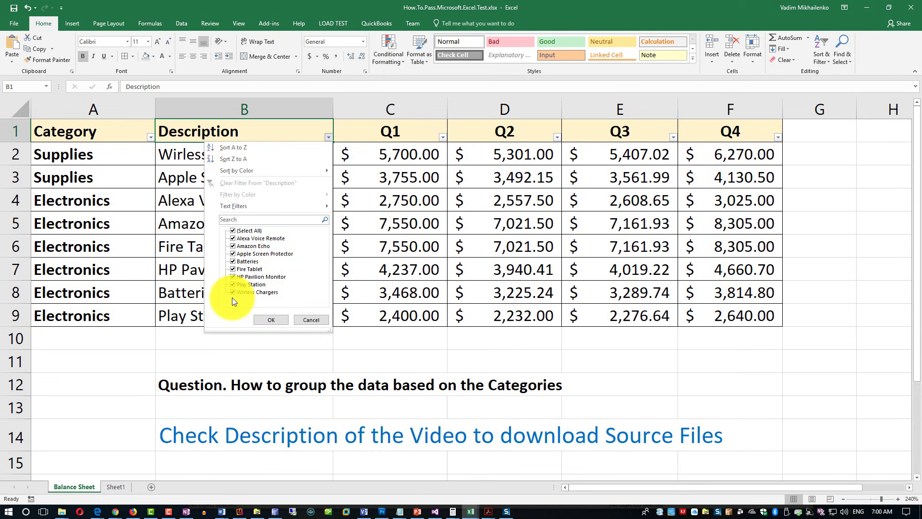
left_click(232, 232)
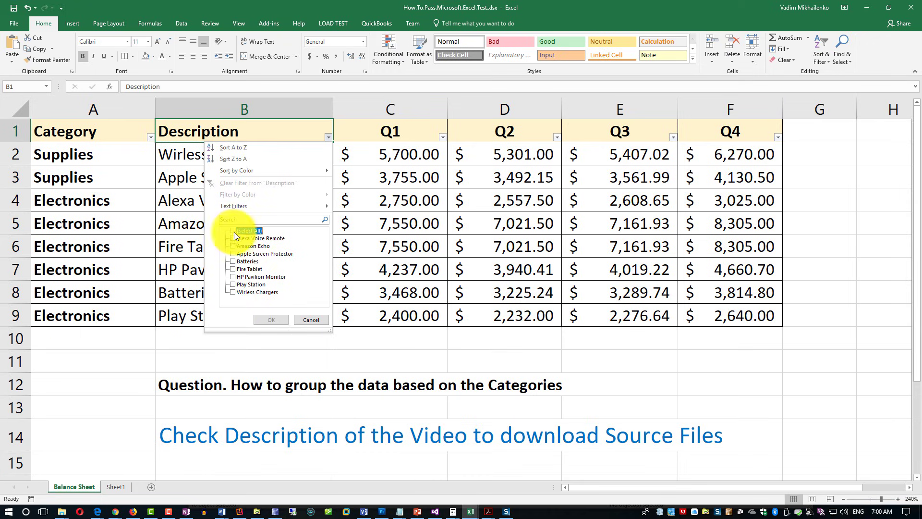
left_click(233, 238)
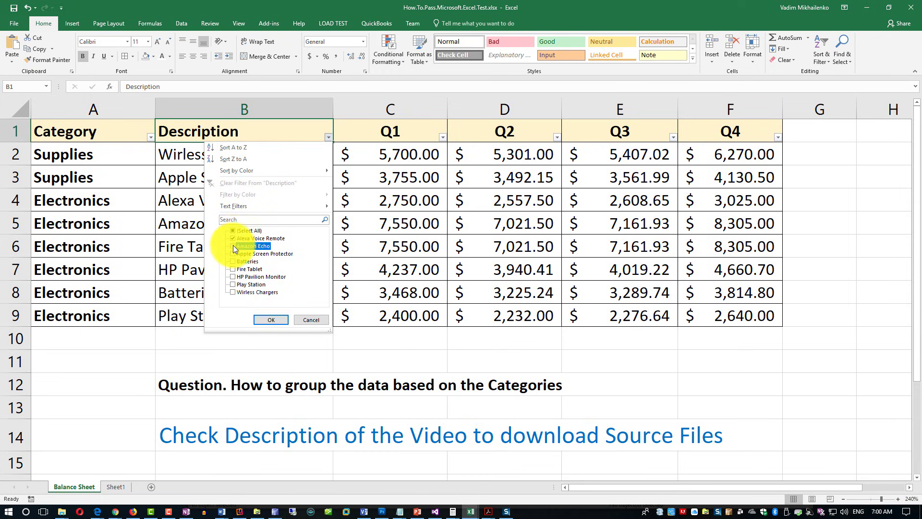
left_click(233, 245)
left_click(279, 320)
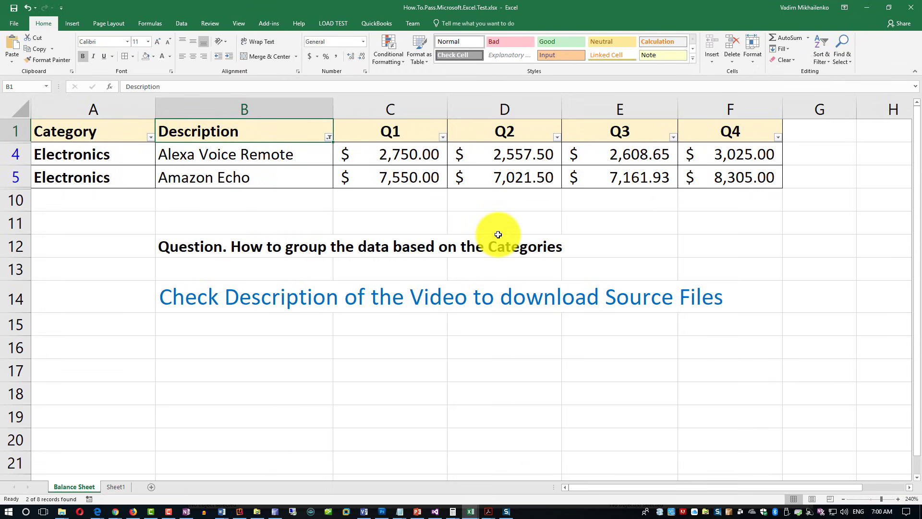
left_click(328, 137)
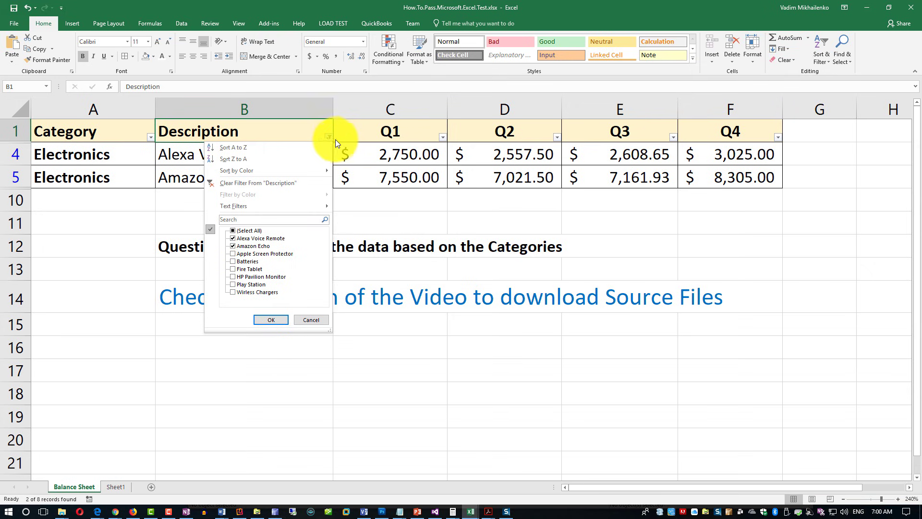
left_click(289, 183)
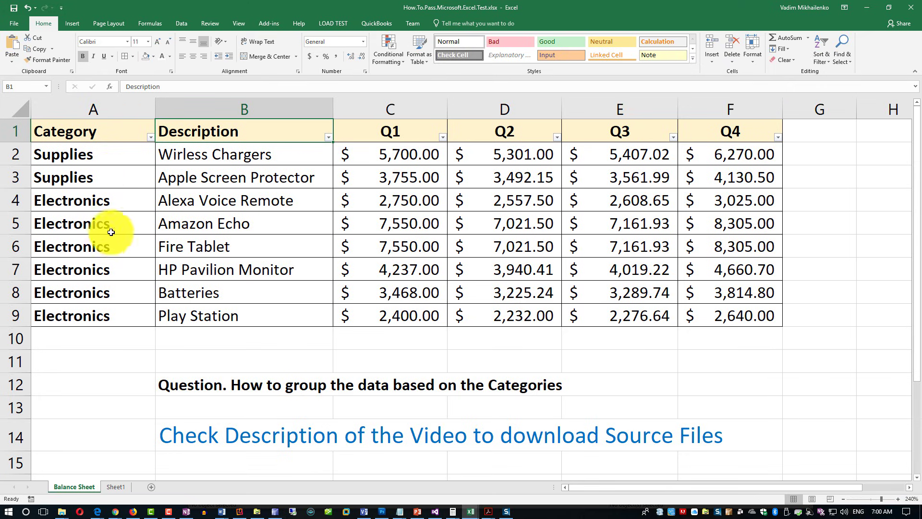
Step: Filter the Category column to show only Electronics rows
left_click(150, 138)
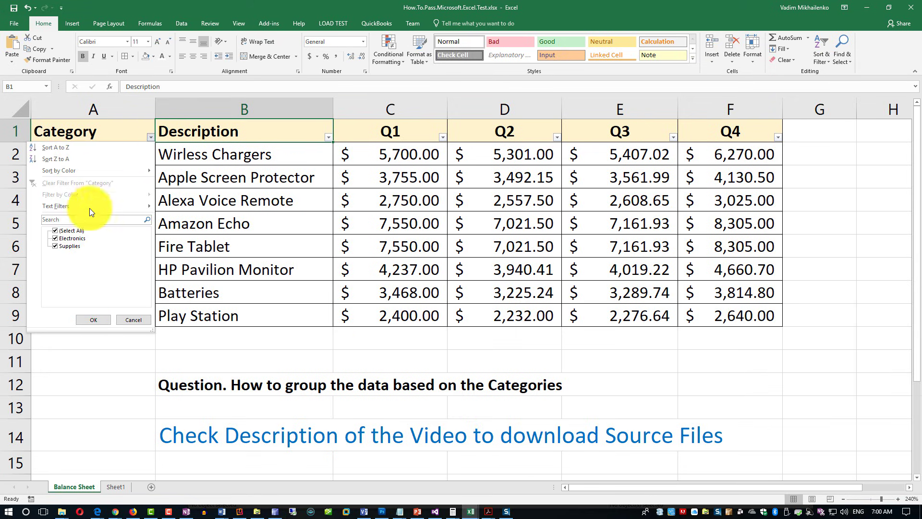
left_click(53, 245)
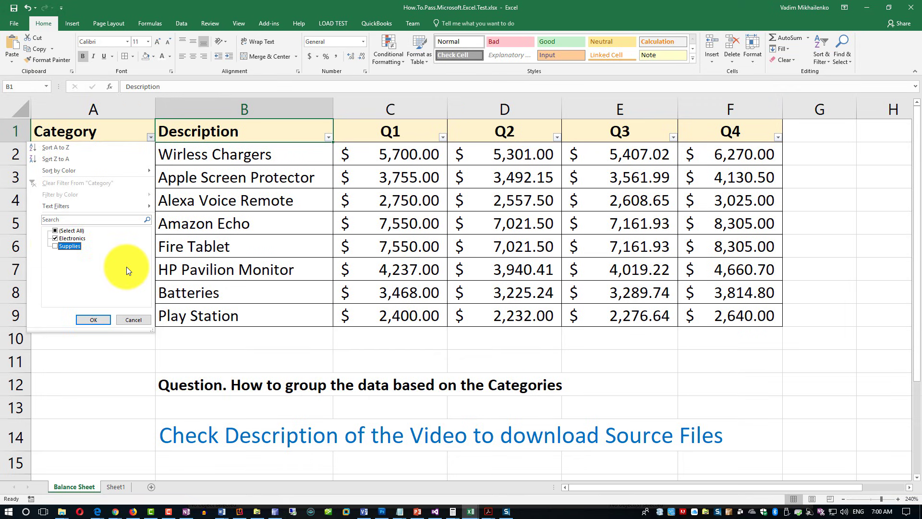
left_click(98, 319)
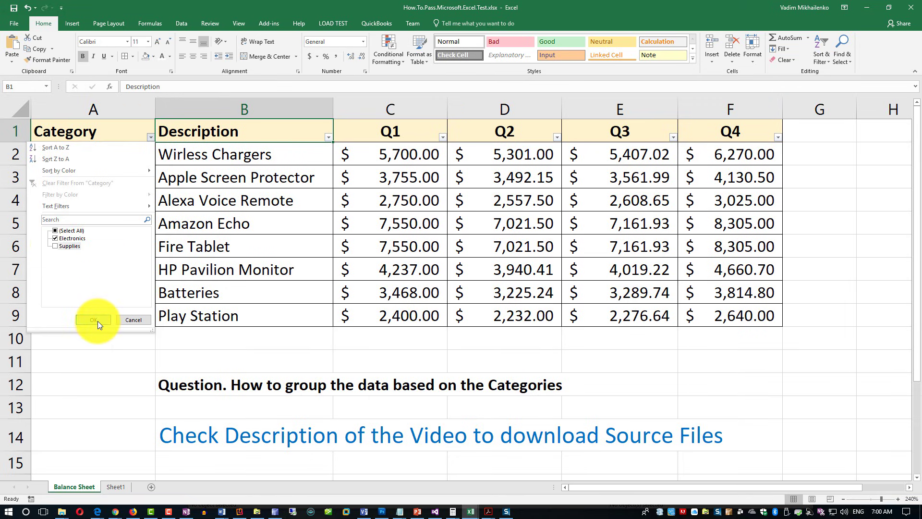
Step: Switch the Category filter to show only Supplies rows instead of Electronics
left_click(151, 137)
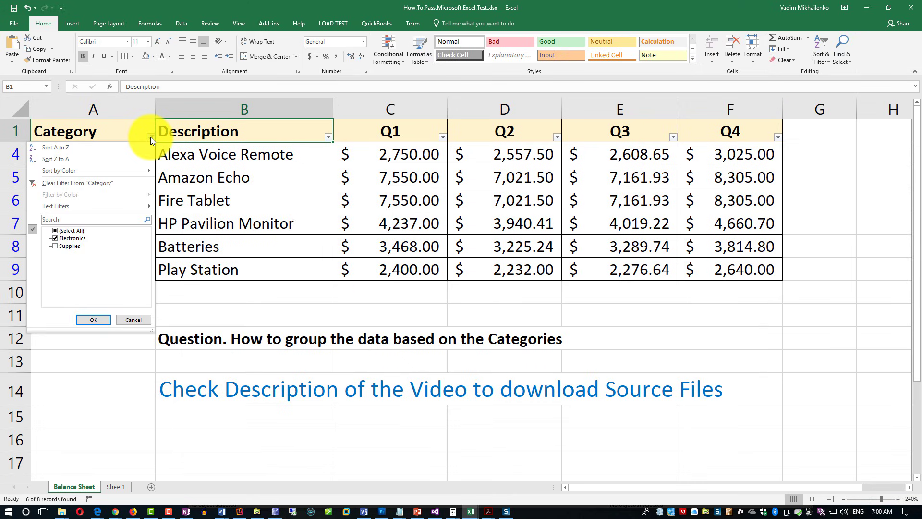
left_click(56, 239)
left_click(55, 247)
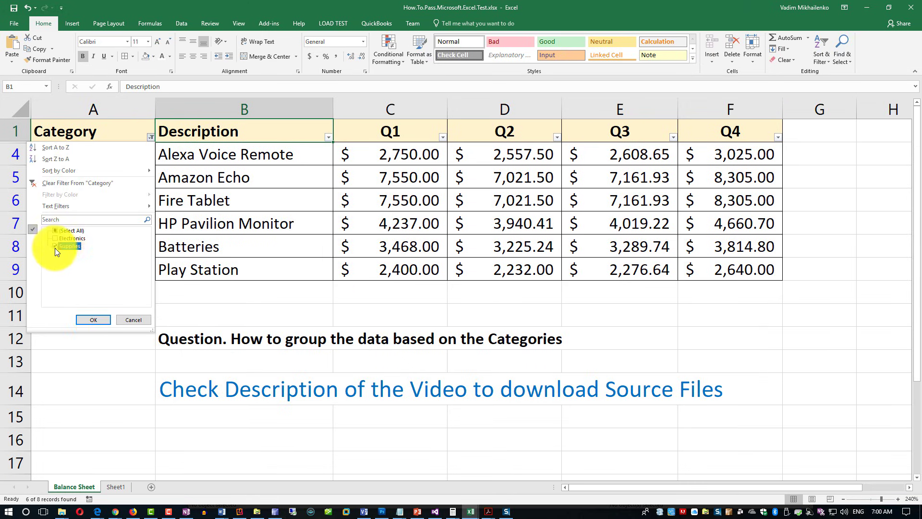
left_click(94, 320)
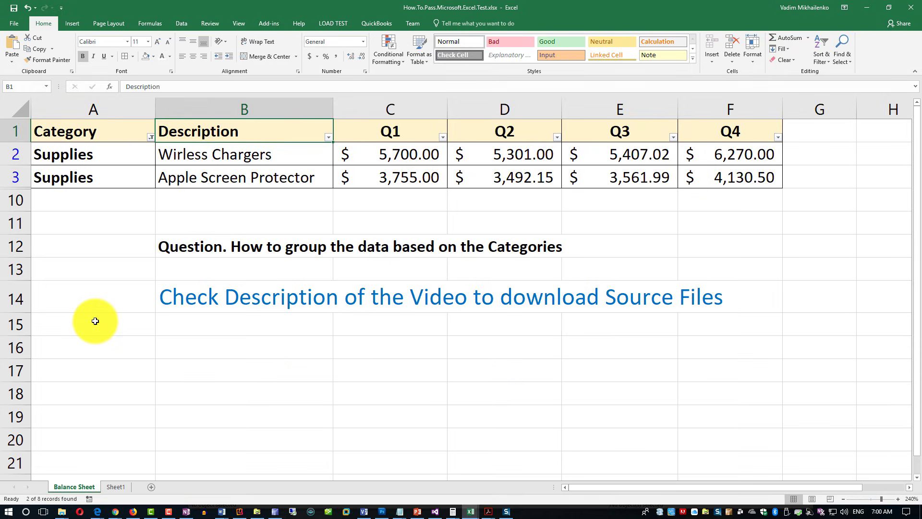
Step: Include Electronics in the Category filter again so both categories are selected
left_click(150, 138)
left_click(55, 238)
left_click(93, 320)
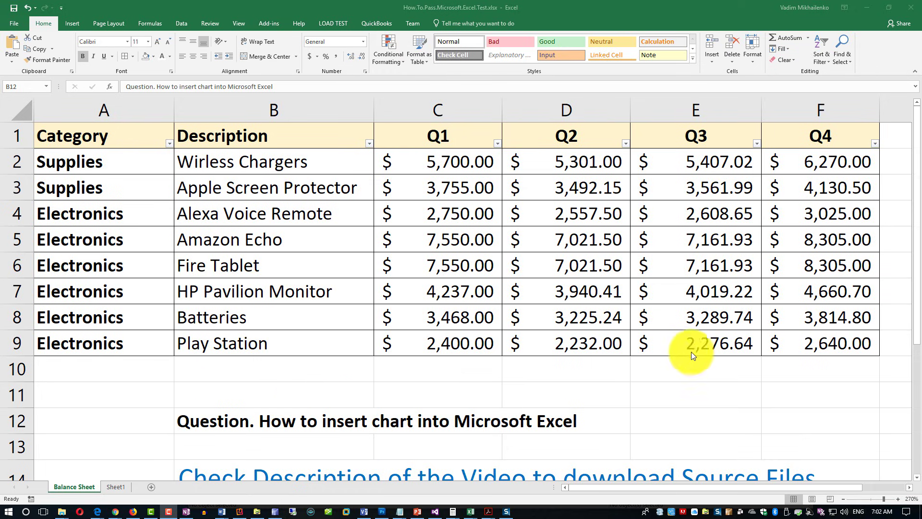
Step: Insert the recommended Clustered Column chart of all four quarters by description from the table A1:F9
left_click_drag(822, 340, 43, 136)
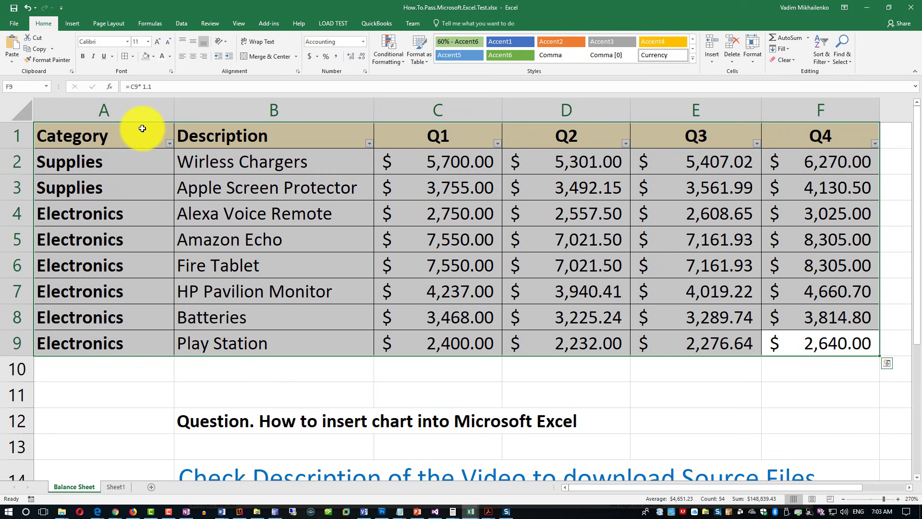
left_click(67, 23)
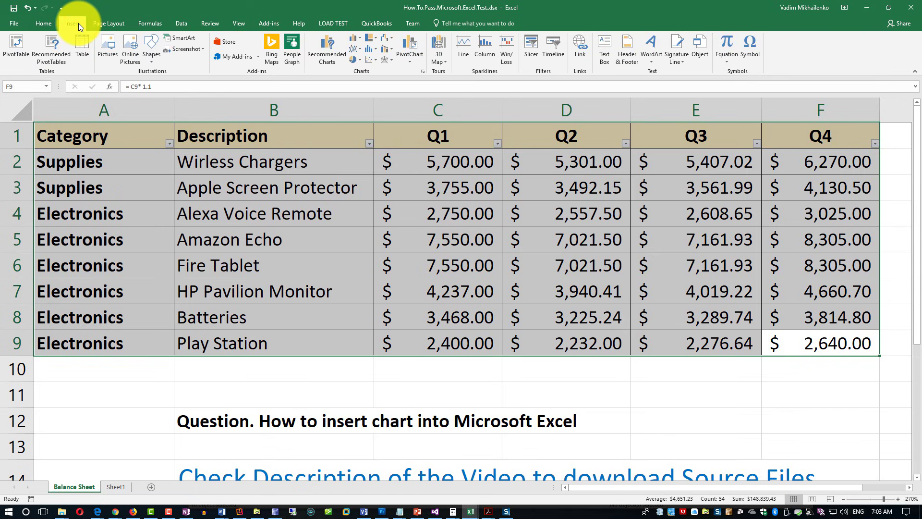
left_click(332, 53)
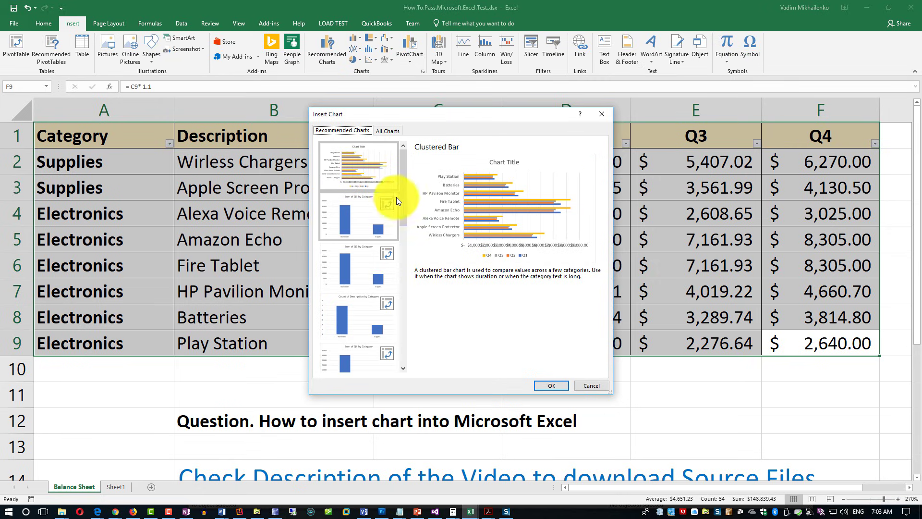
left_click_drag(402, 197, 405, 275)
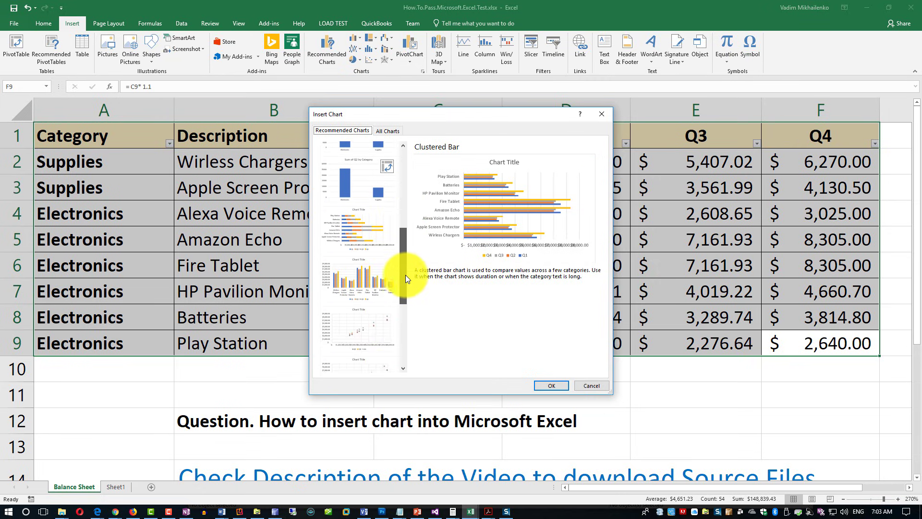
left_click(364, 263)
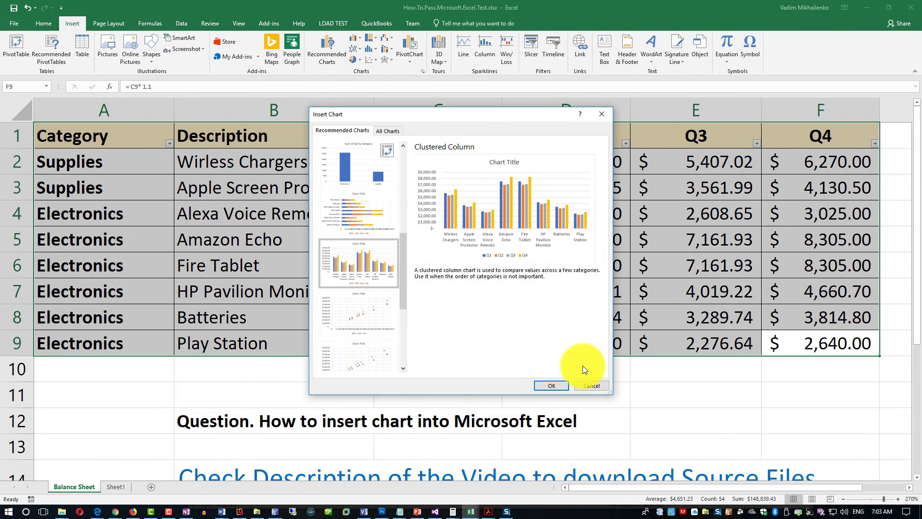
left_click(550, 385)
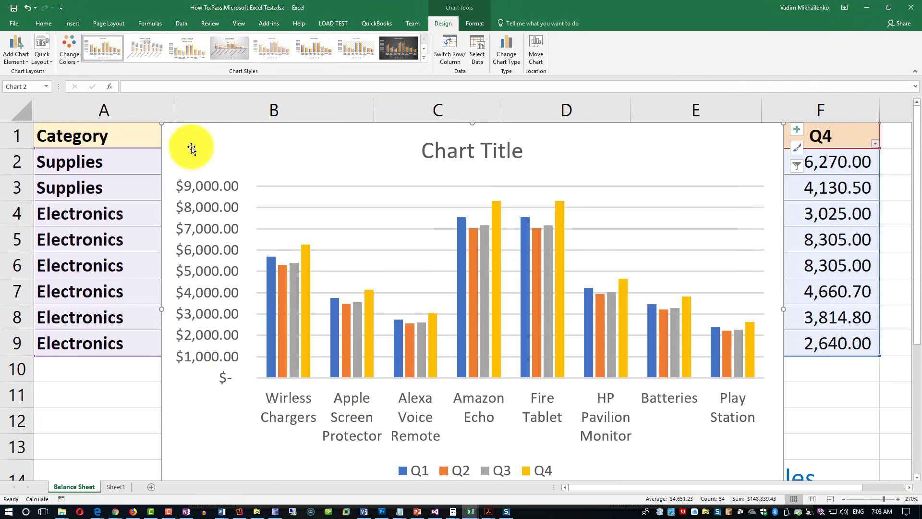
Step: Move the clustered column chart over so its left edge lines up with the start of column A
left_click(847, 499)
left_click(846, 501)
left_click(845, 500)
left_click(845, 500)
left_click(242, 210)
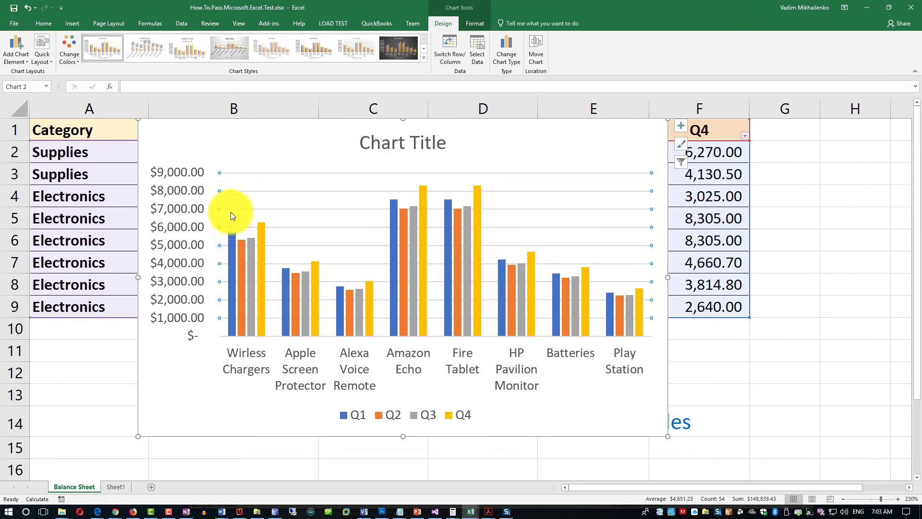
left_click_drag(218, 159, 107, 157)
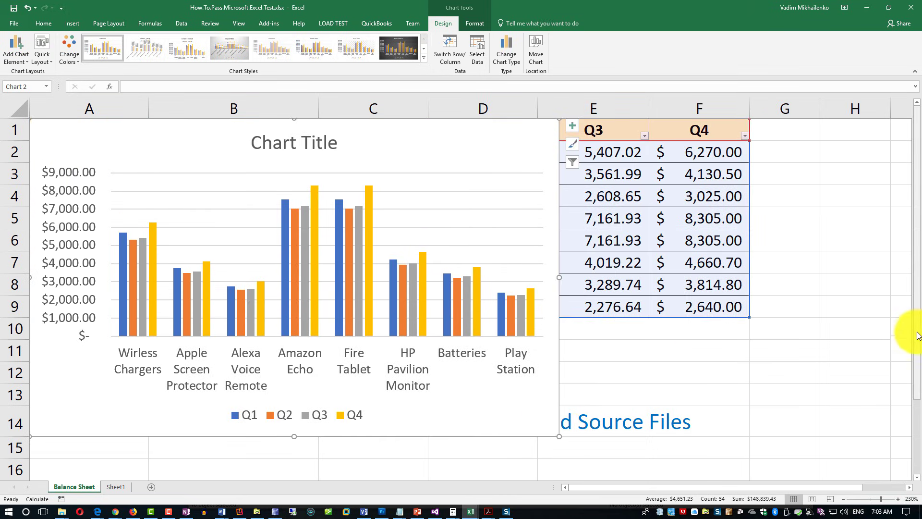
Step: Move the clustered column chart below the data table so it starts at row 15 under the source files note
scroll(906, 346, "down", 2)
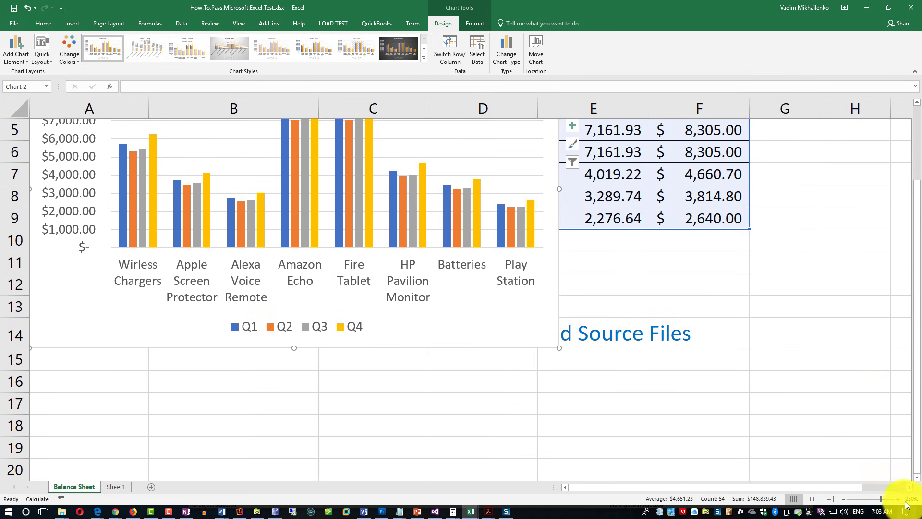
left_click(843, 499)
left_click(843, 500)
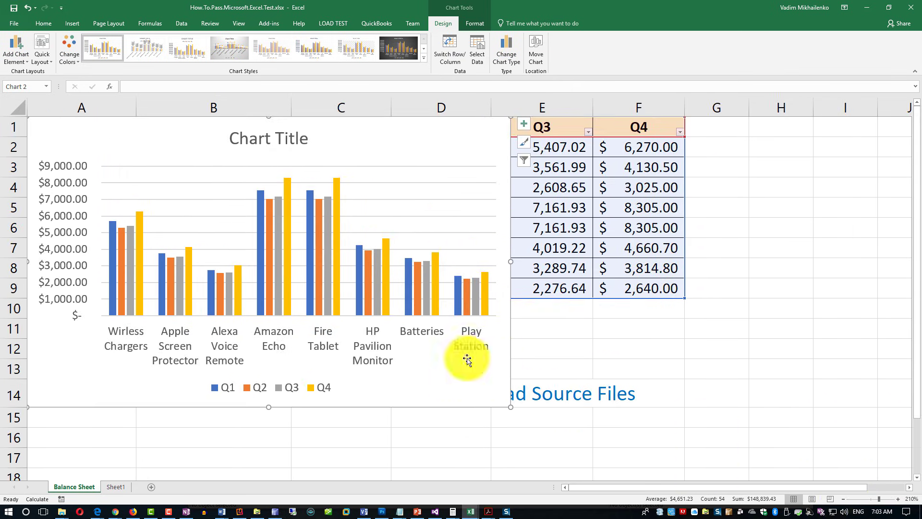
left_click(358, 294)
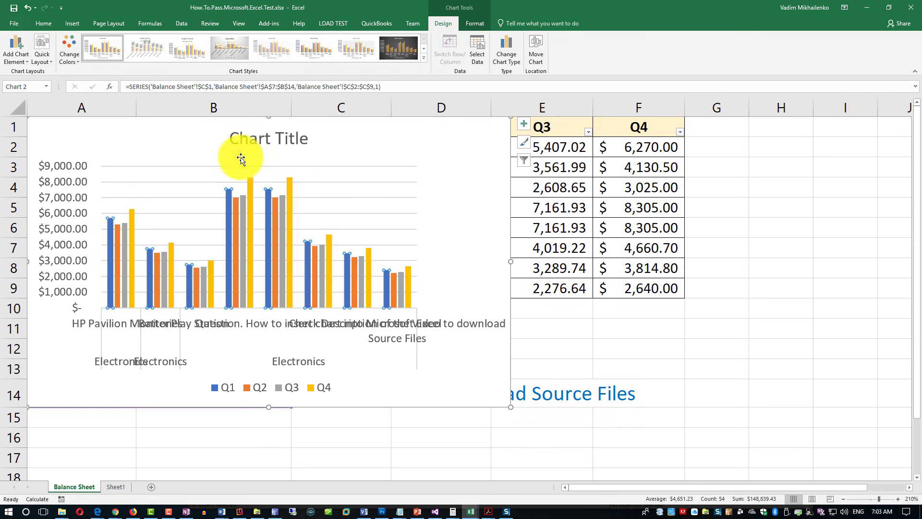
left_click_drag(195, 134, 200, 422)
Step: Try to enlarge the chart diagonally into column E and down to row 35, and undo the resize
scroll(918, 483, "down", 1)
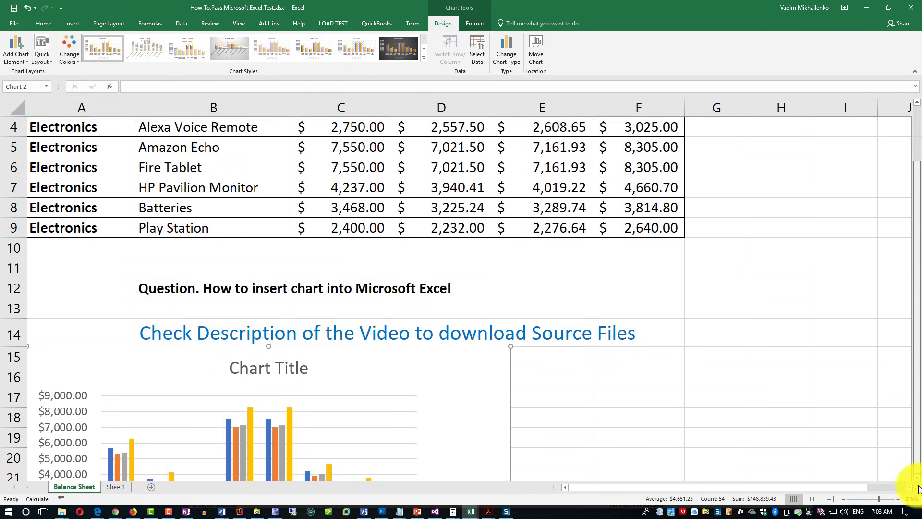
left_click(917, 478)
left_click(917, 478)
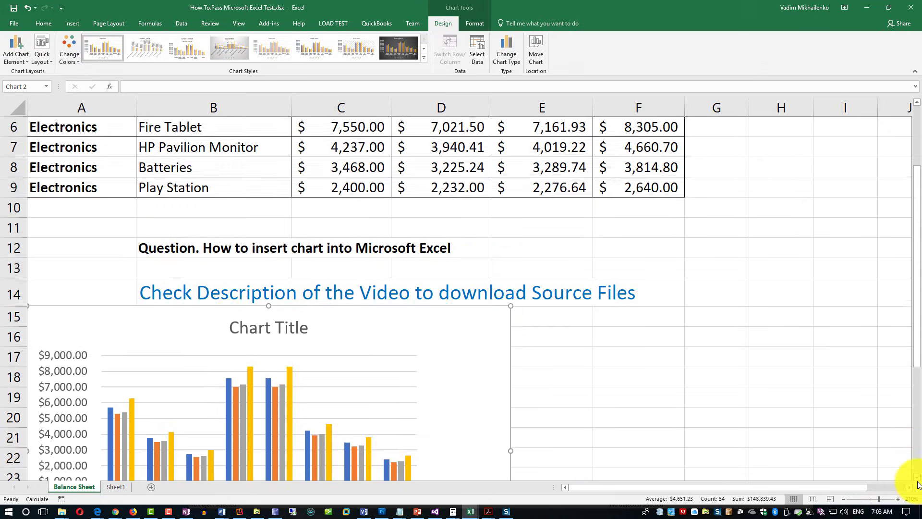
scroll(917, 480, "down", 3)
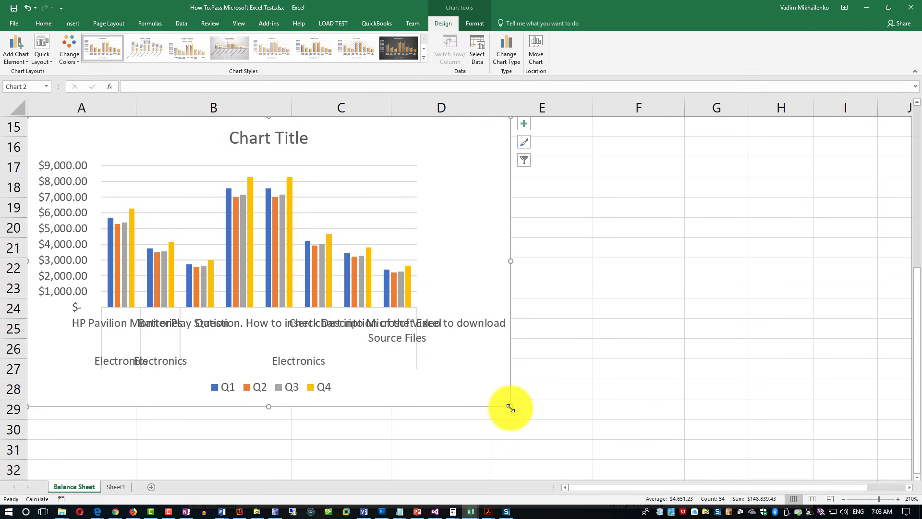
left_click_drag(510, 407, 575, 389)
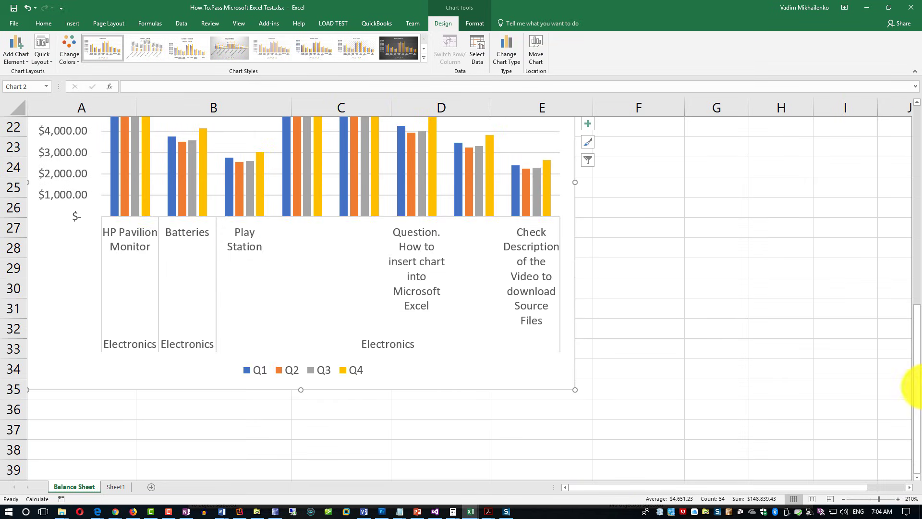
key("ctrl+z")
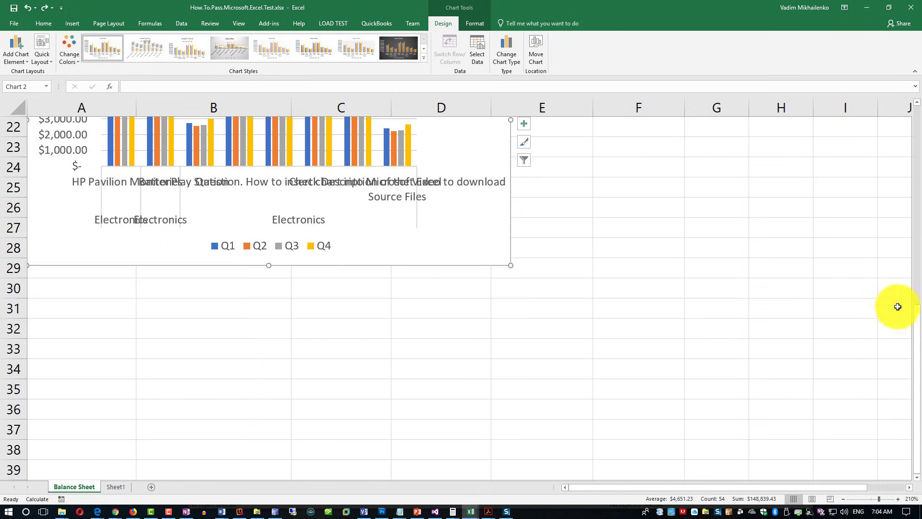
Step: Widen the chart across columns A to H and extend its height slightly downward
left_click_drag(917, 329, 917, 262)
left_click_drag(511, 309, 819, 331)
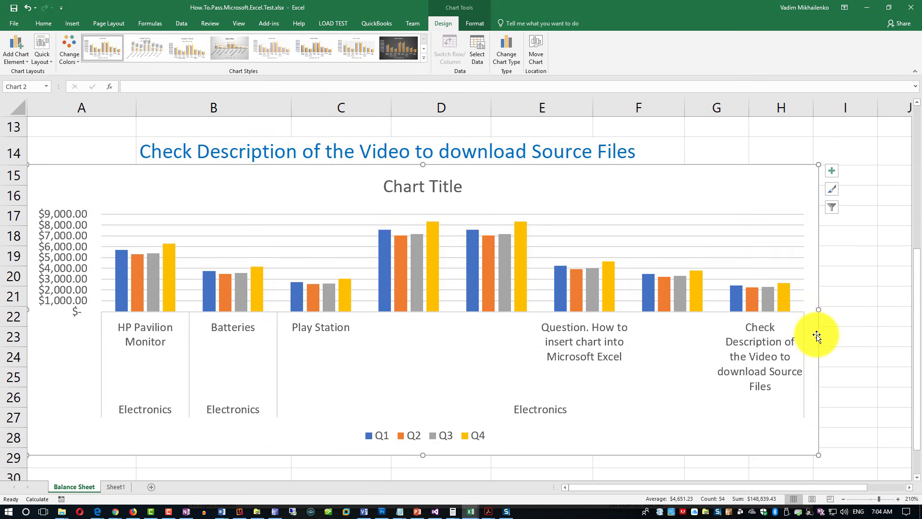
mouse_move(423, 453)
left_mouse_down()
mouse_move(417, 471)
mouse_move(412, 465)
left_mouse_up()
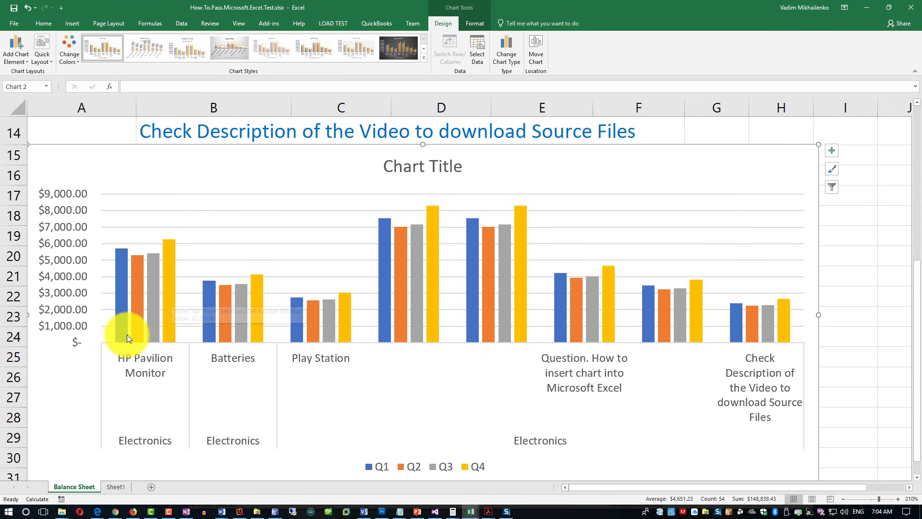
Step: Rename the chart title to "Annual Sales" and close the chart formatting pane
mouse_move(124, 328)
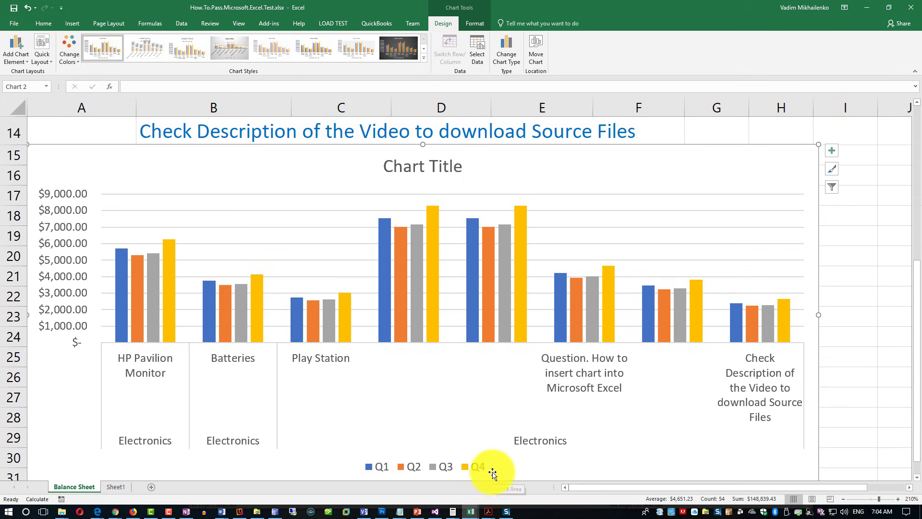
left_click(411, 169)
double_click(411, 169)
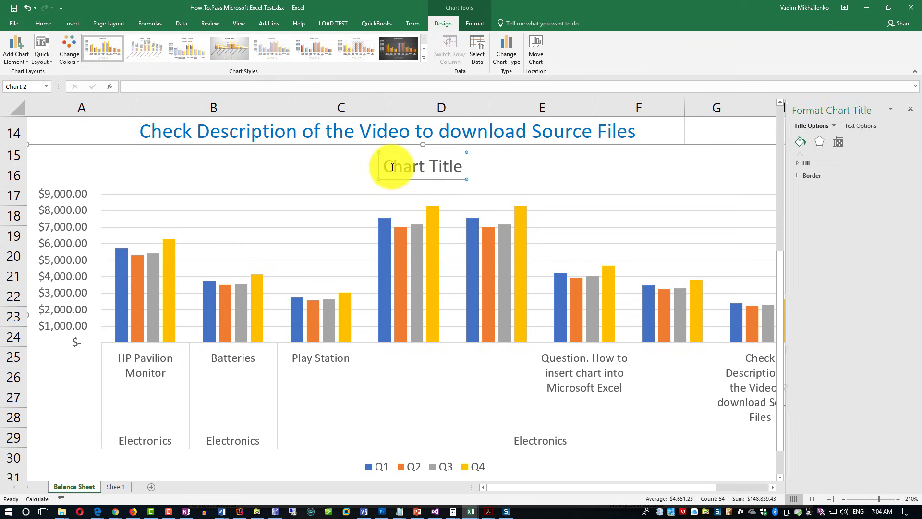
left_click_drag(383, 166, 465, 168)
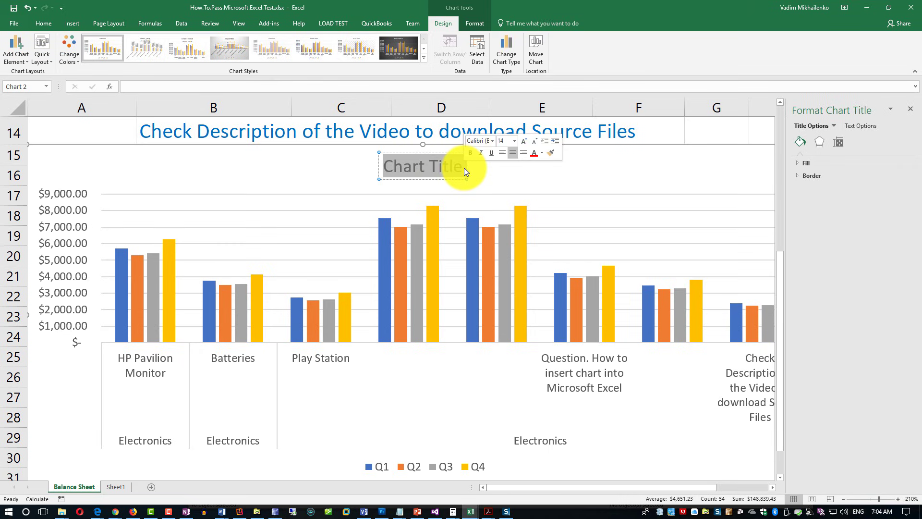
type("Annual")
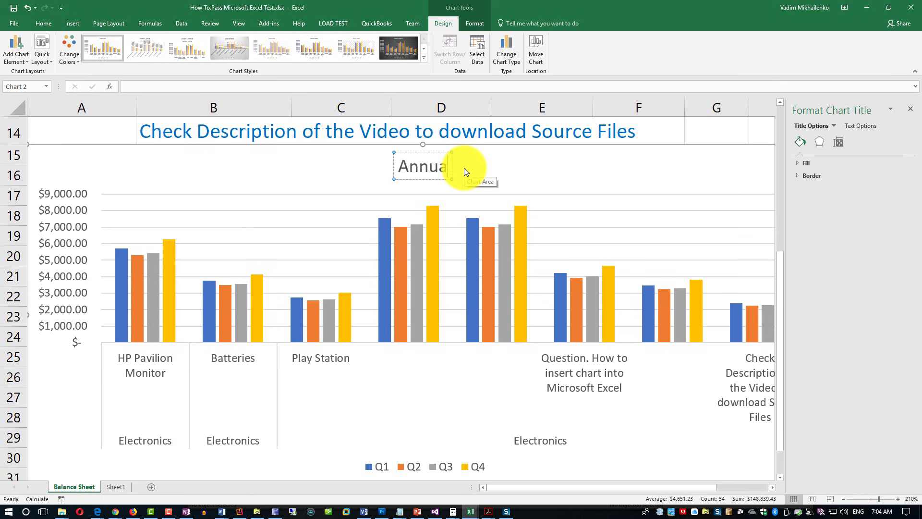
type(" Sales")
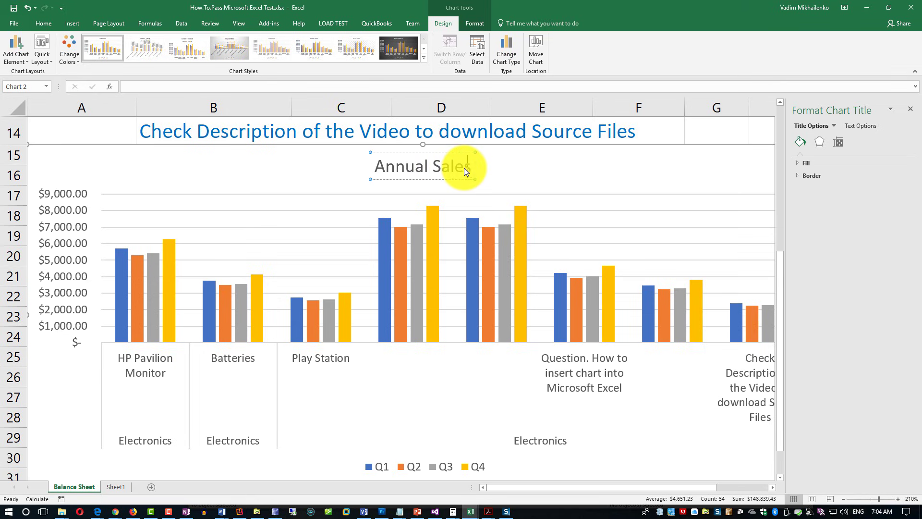
left_click(124, 130)
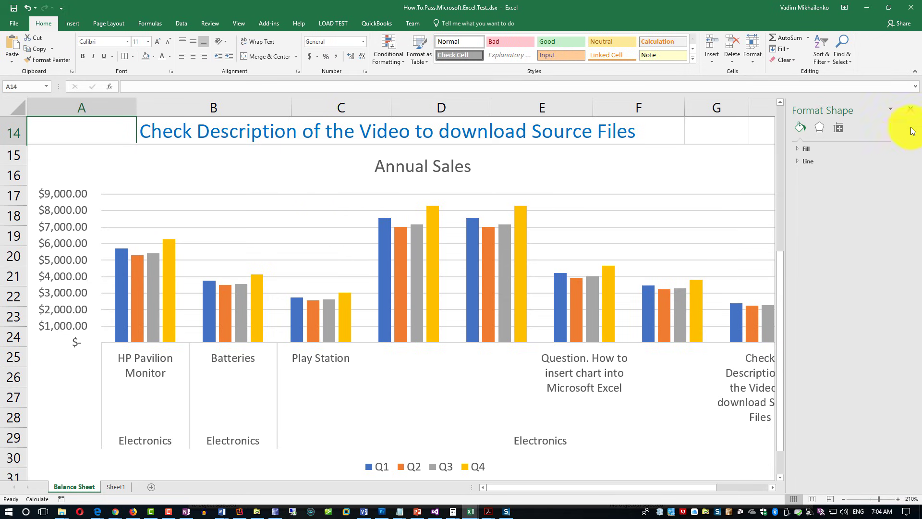
left_click(910, 109)
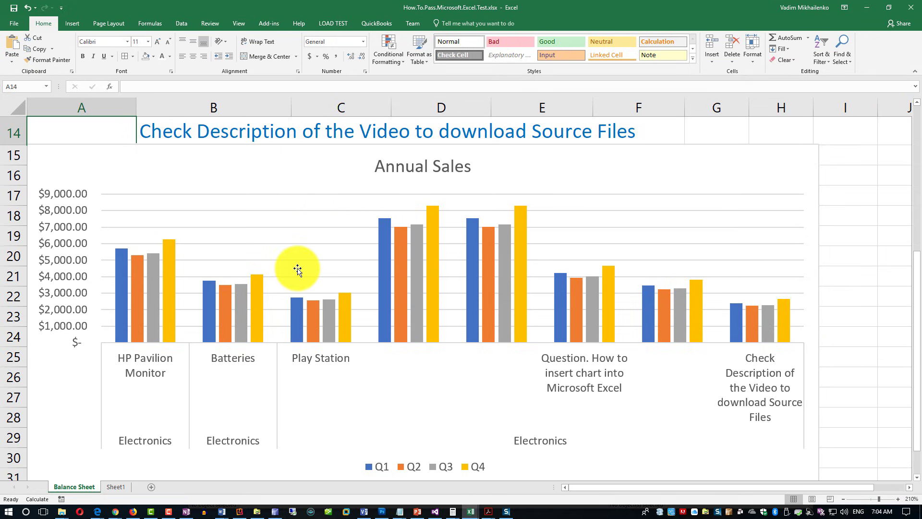
Step: Delete the Annual Sales chart from the Balance Sheet
mouse_move(379, 259)
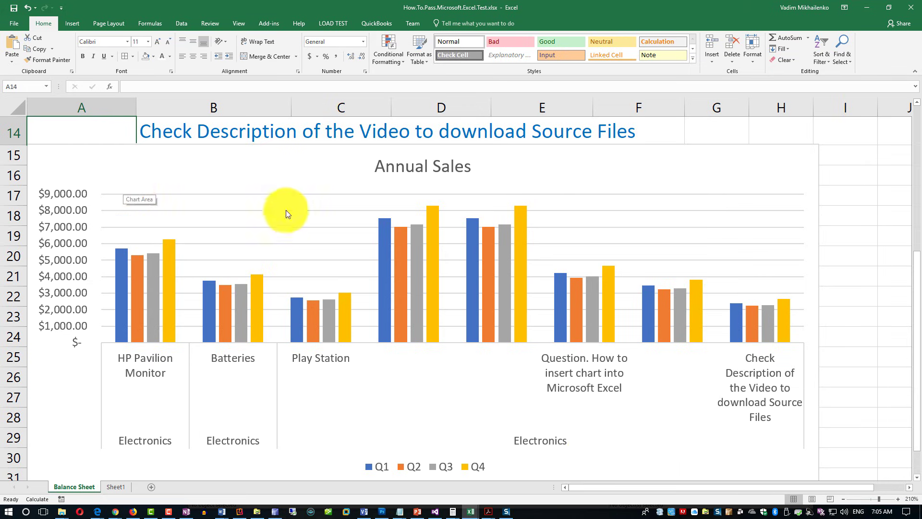
left_click(115, 147)
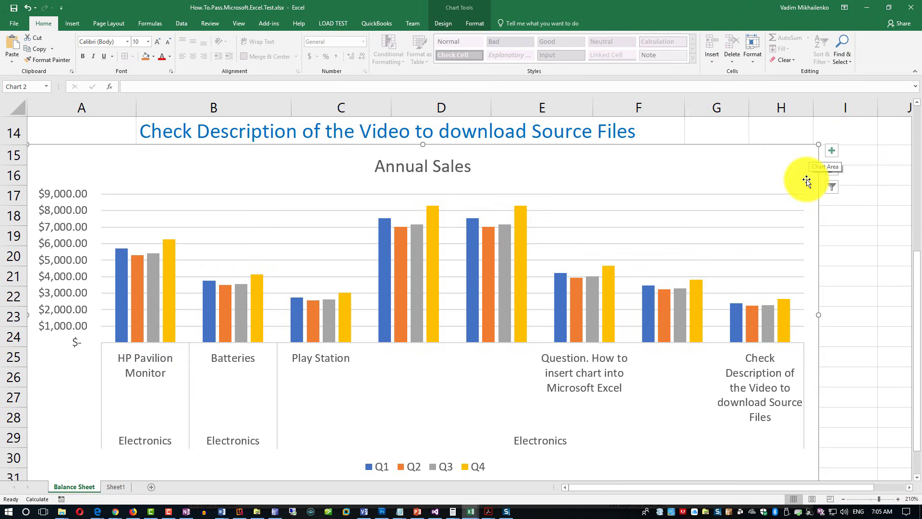
key("Delete")
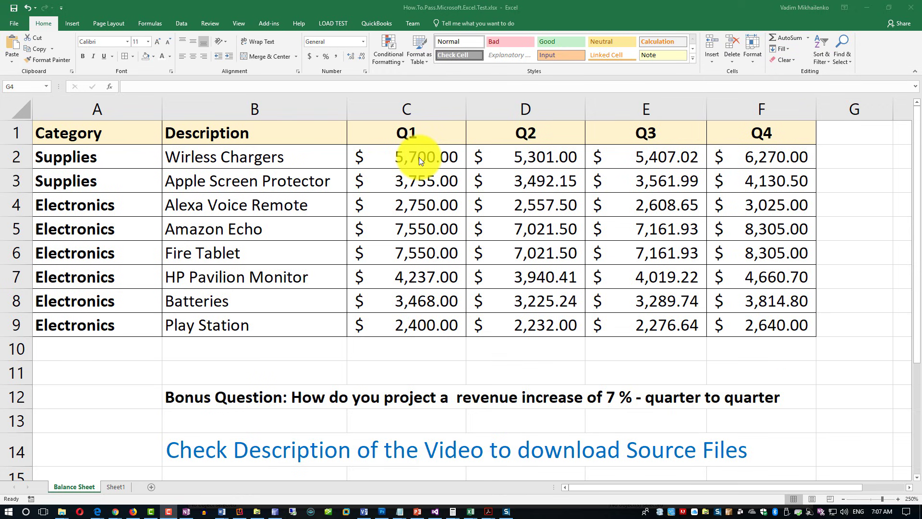
Step: Check the Q2, Q3 and Q4 formulas in row 2 and clear the contents of D2:F9
left_click(514, 159)
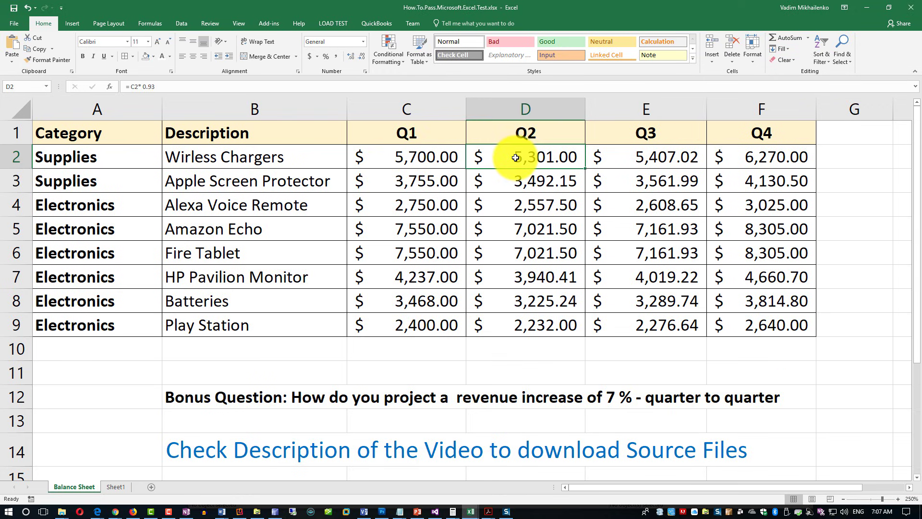
left_click(647, 157)
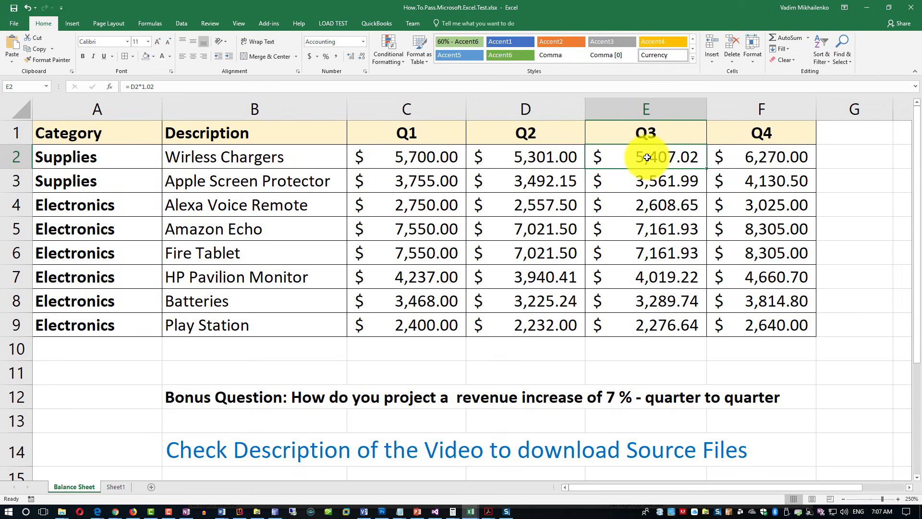
left_click(765, 159)
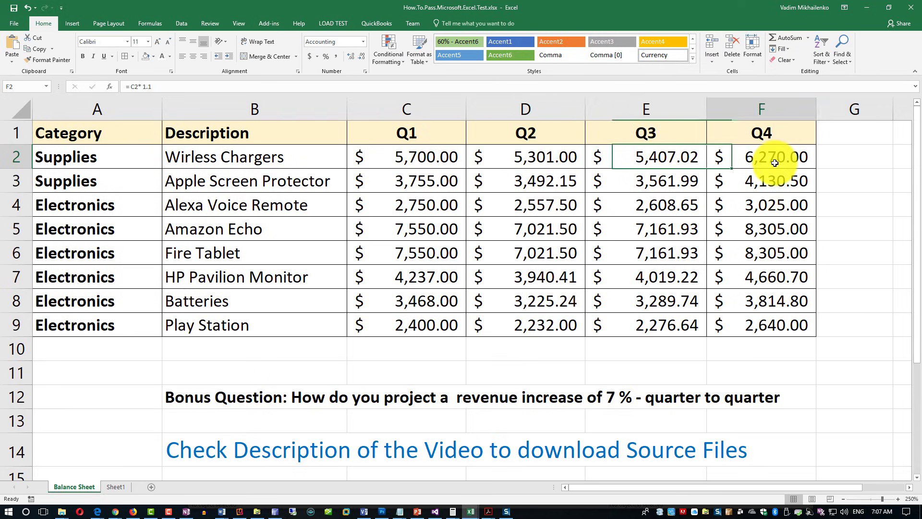
left_click(684, 157)
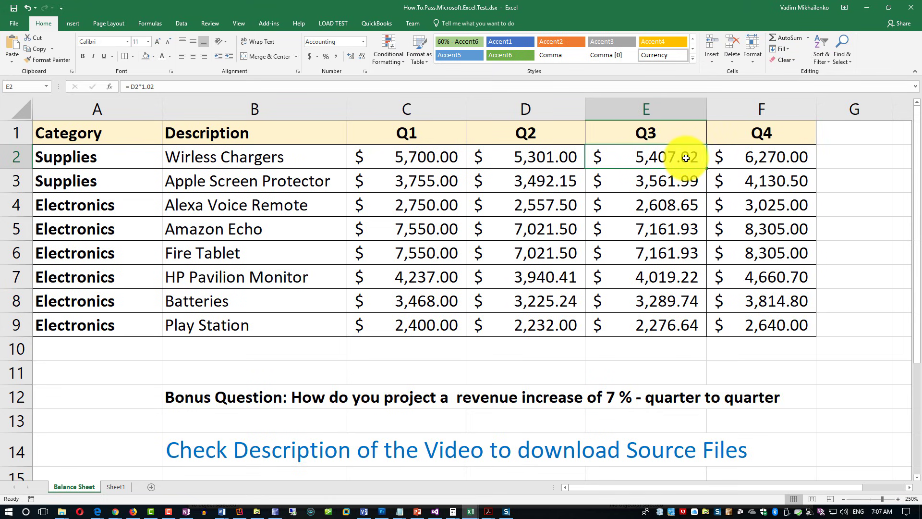
left_click_drag(533, 157, 762, 325)
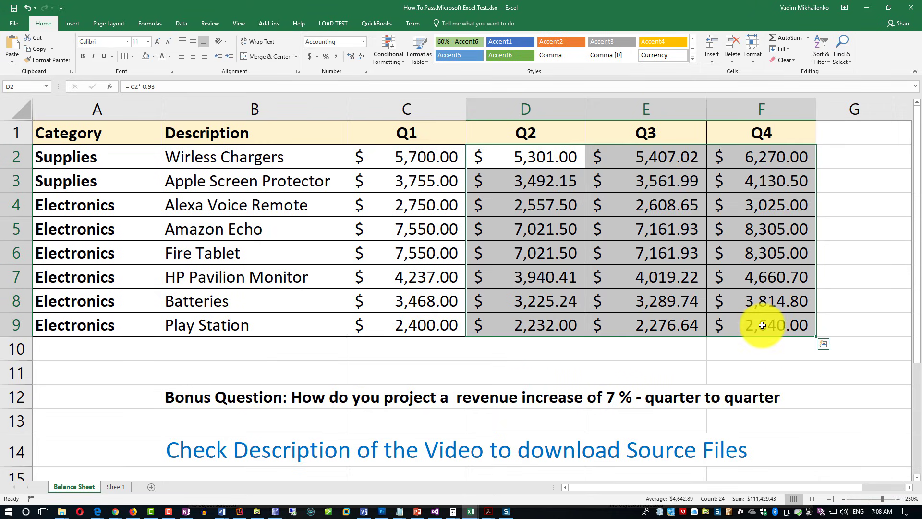
key("Delete")
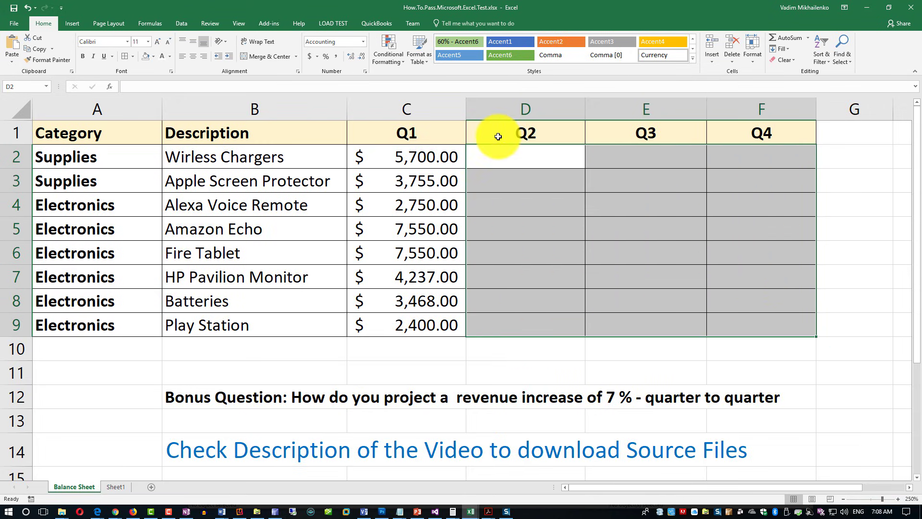
Step: Enter the formula =C2*1.07 in D2 to project a 7% increase from Q1 for Q2
left_click(502, 163)
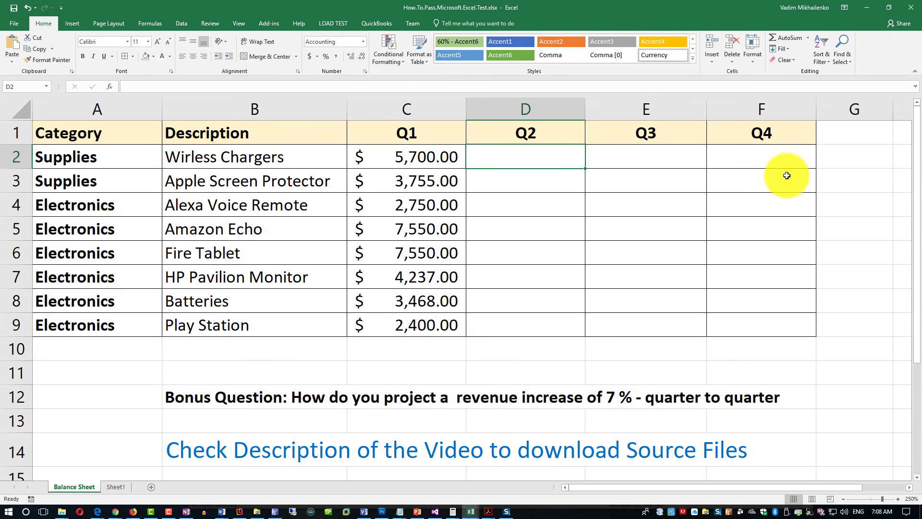
type("=")
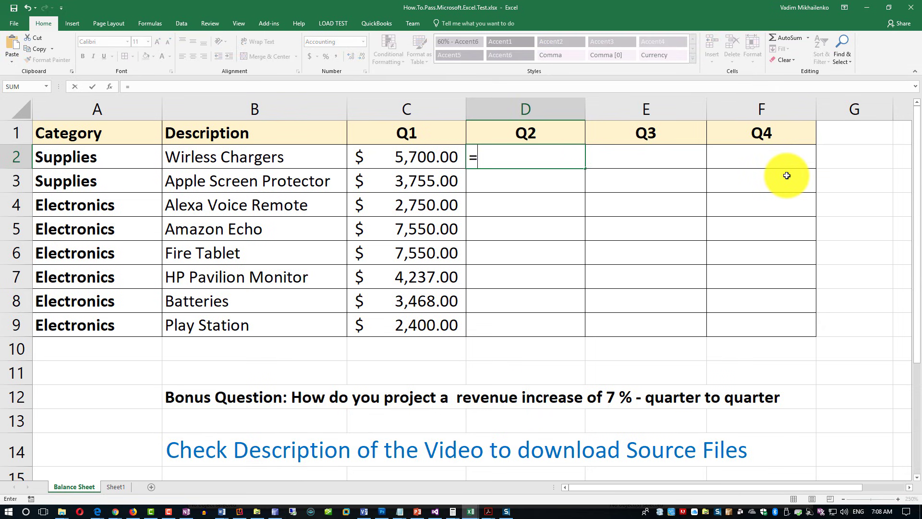
left_click(412, 156)
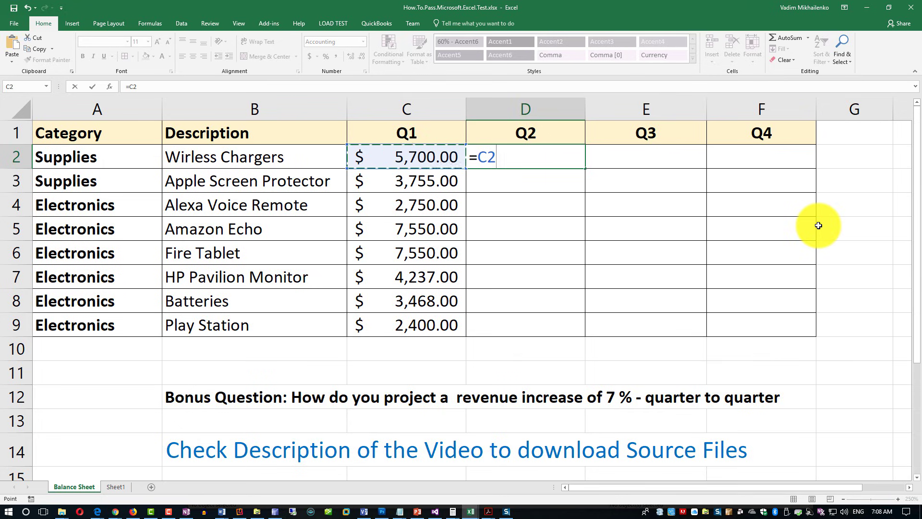
type("*1.07")
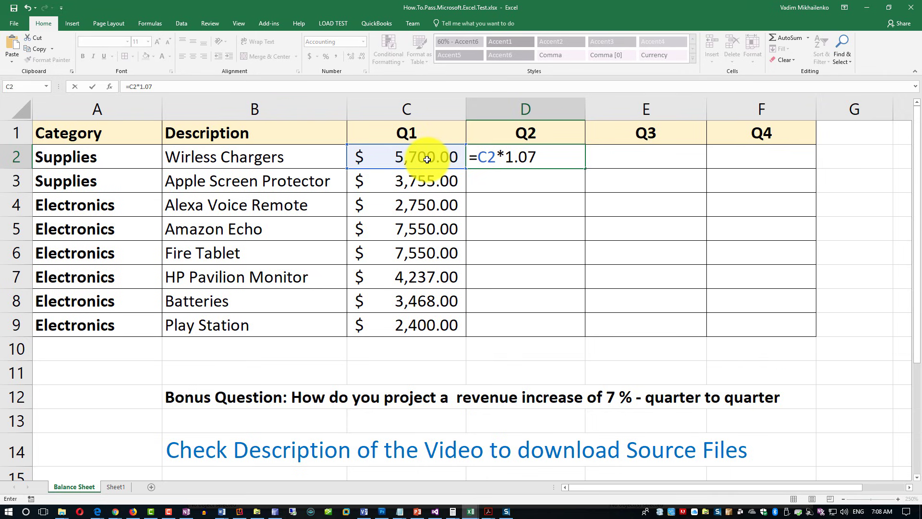
key("Return")
Step: Copy the projection formula from D2 into the remaining Q2 cells D3:D9
left_click(532, 165)
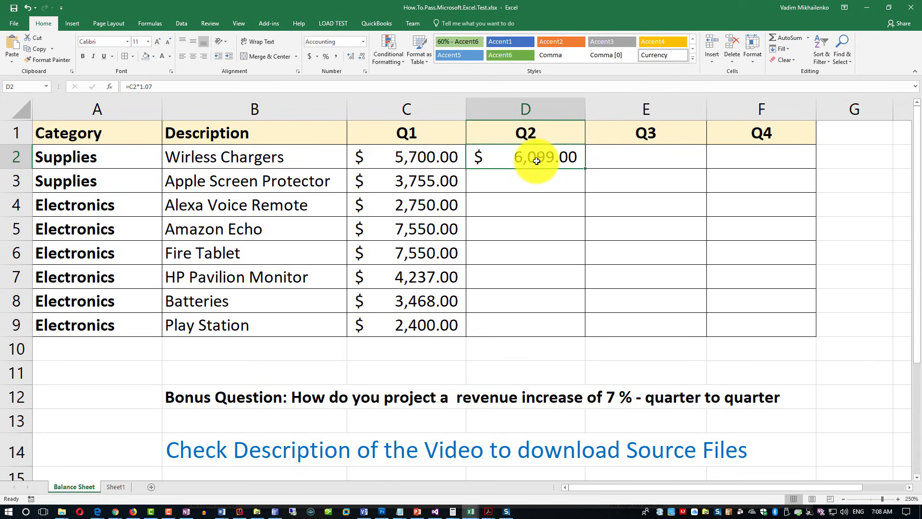
left_click(36, 50)
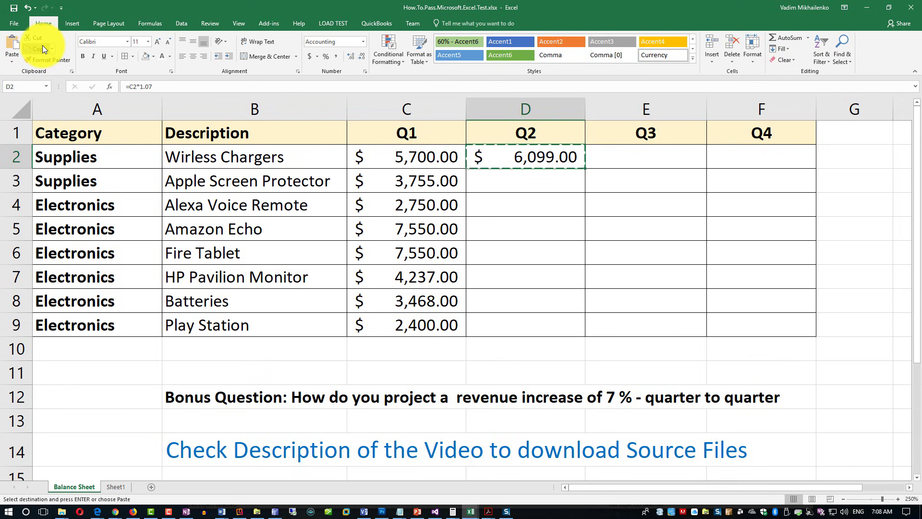
left_click_drag(527, 179, 529, 322)
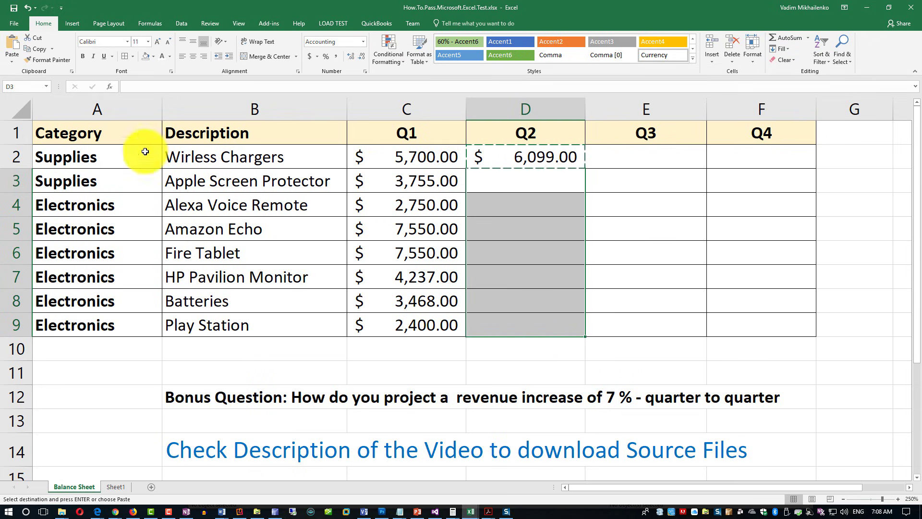
left_click(9, 47)
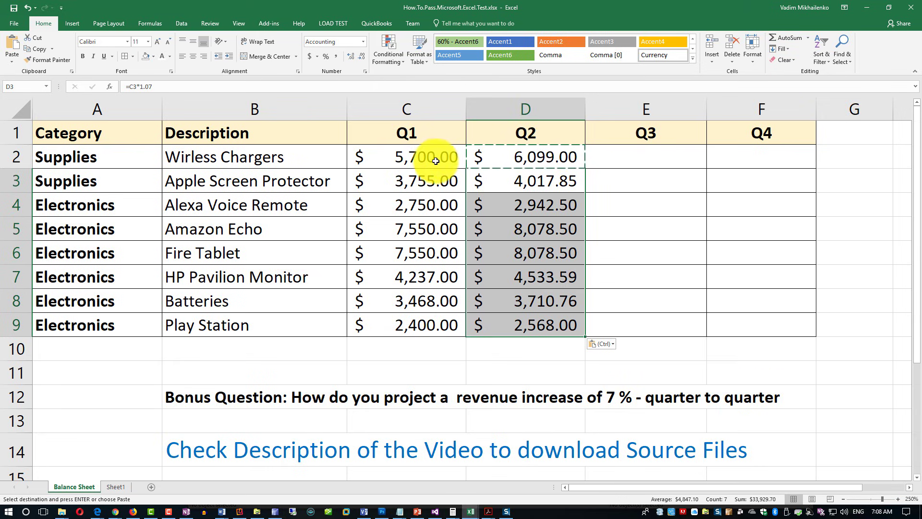
Step: Copy the Q2 projection formulas from D2:D9 into the Q3 and Q4 range E2:F9
left_click_drag(532, 158, 536, 331)
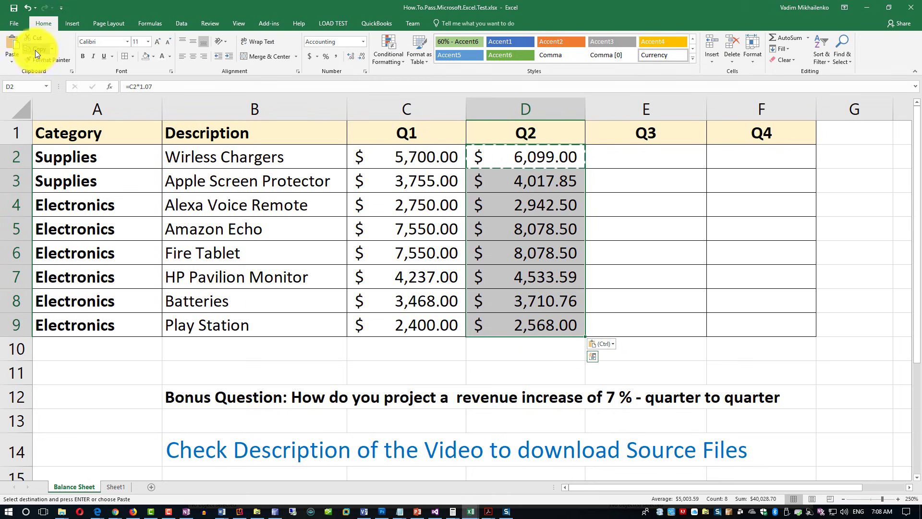
left_click_drag(617, 156, 764, 319)
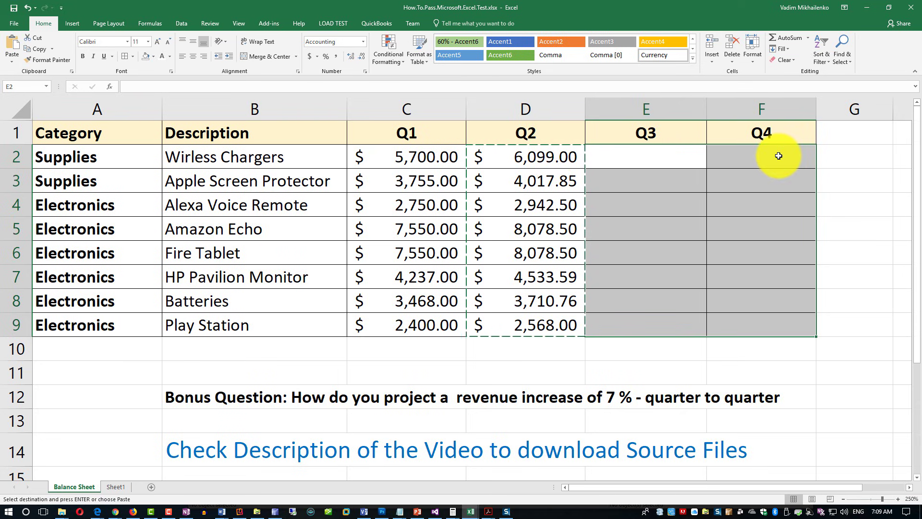
left_click(12, 44)
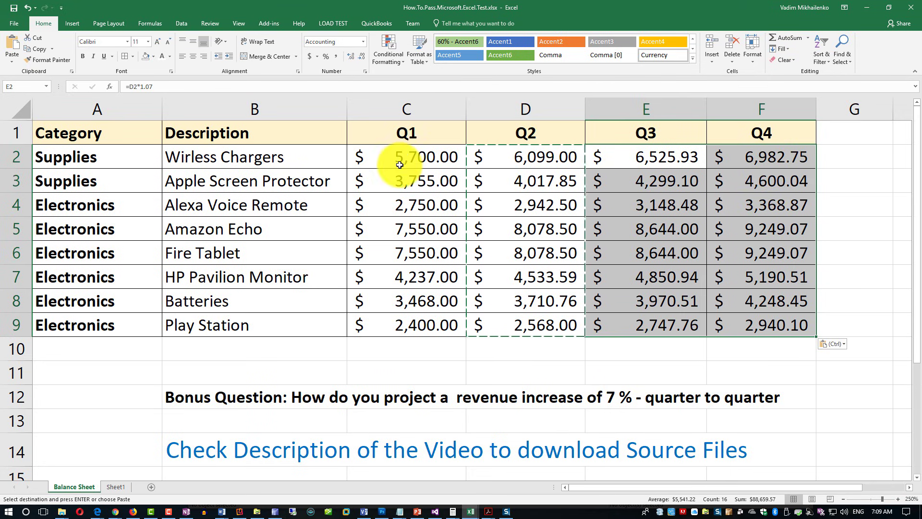
left_click(521, 160)
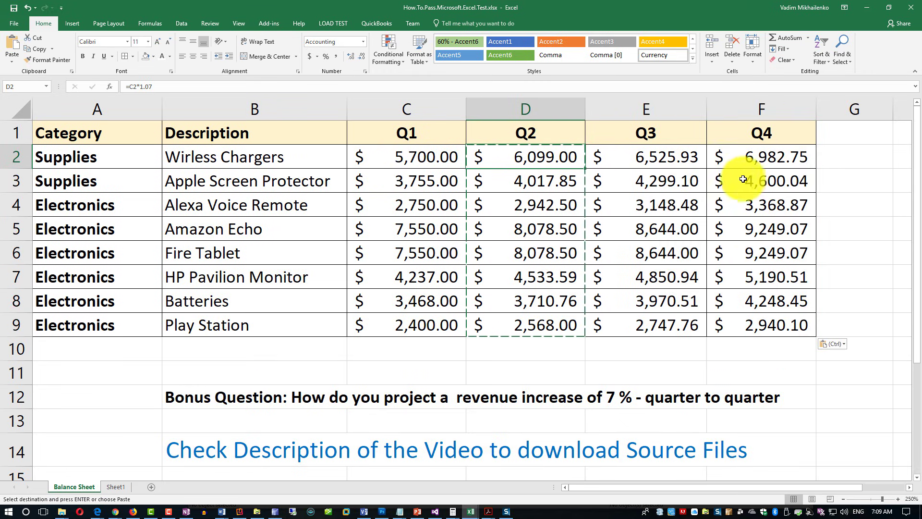